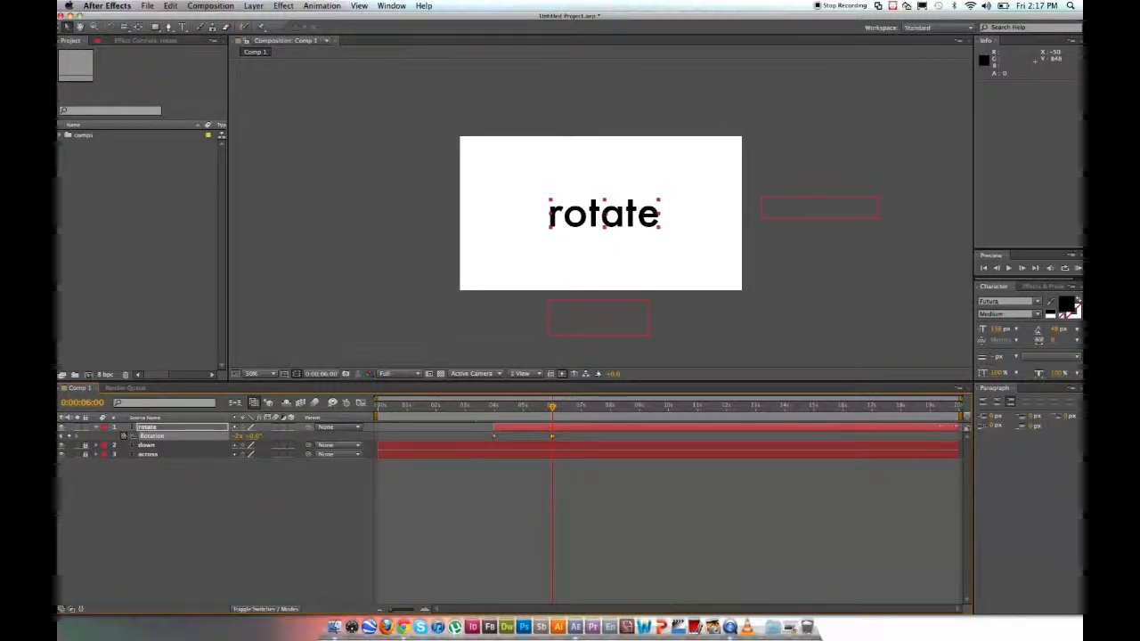
Trim the end of the rotate layer to 0:00:06:00, check the cut by scrubbing, and collapse and lock the layer.
drag(955, 426, 586, 426)
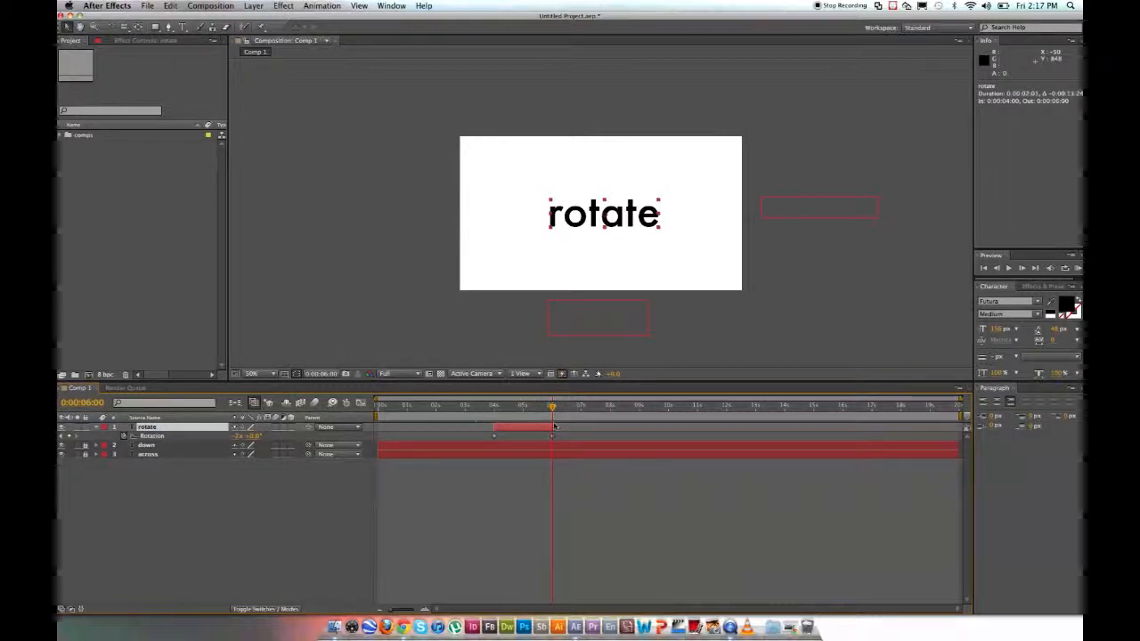
drag(552, 408, 547, 457)
drag(545, 407, 559, 412)
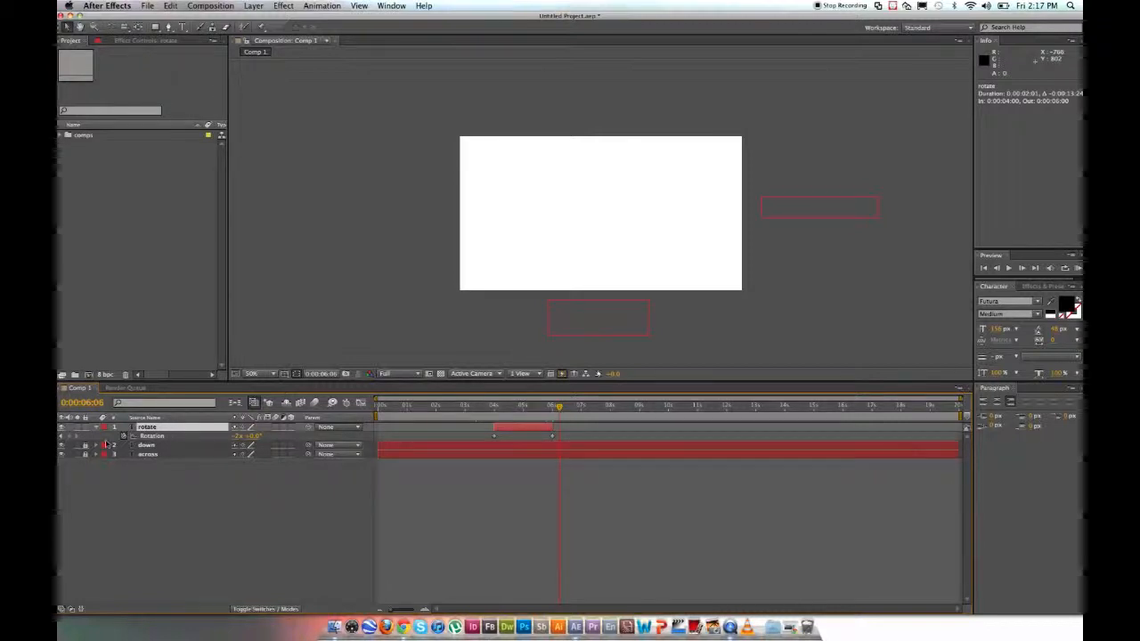
click(97, 428)
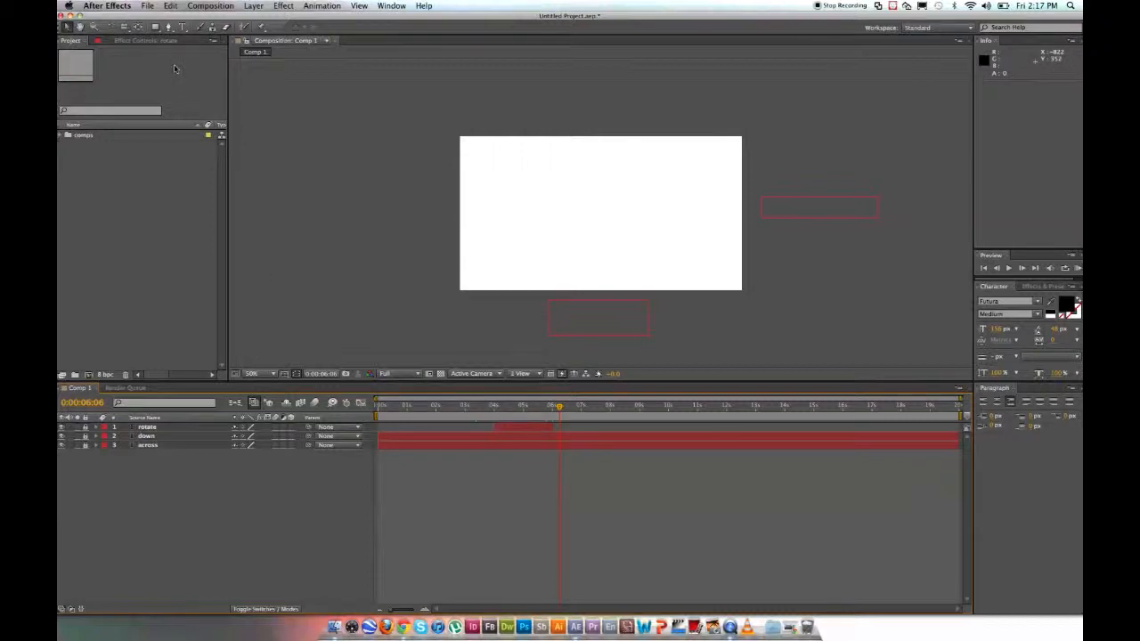
Add a text layer reading "fade" and place it in the middle of the composition frame.
click(183, 27)
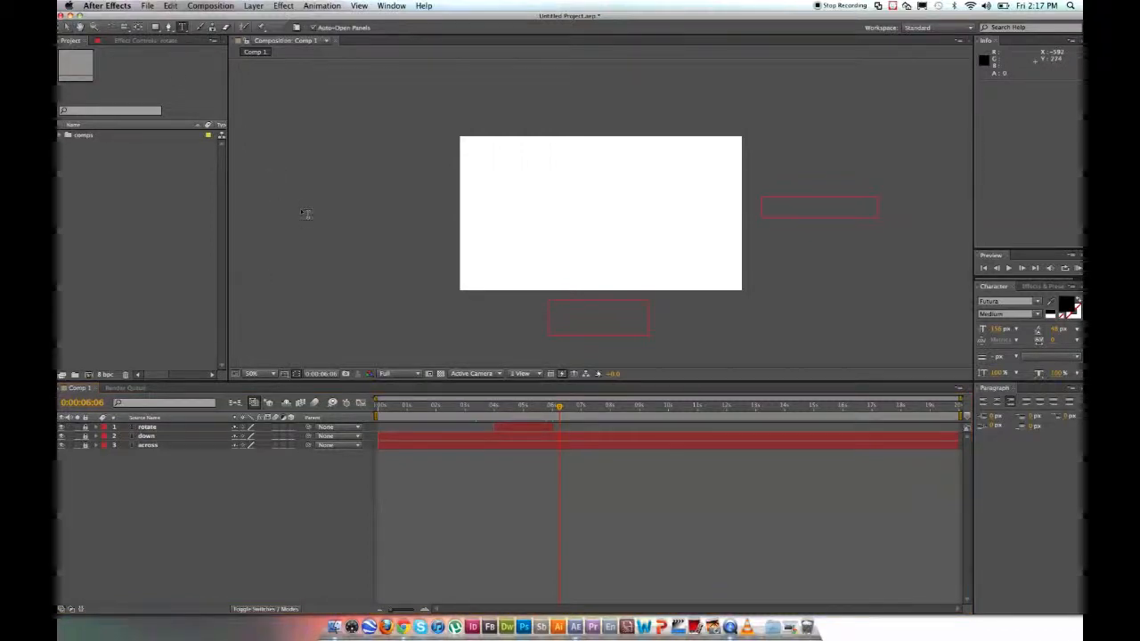
click(538, 215)
text(fade)
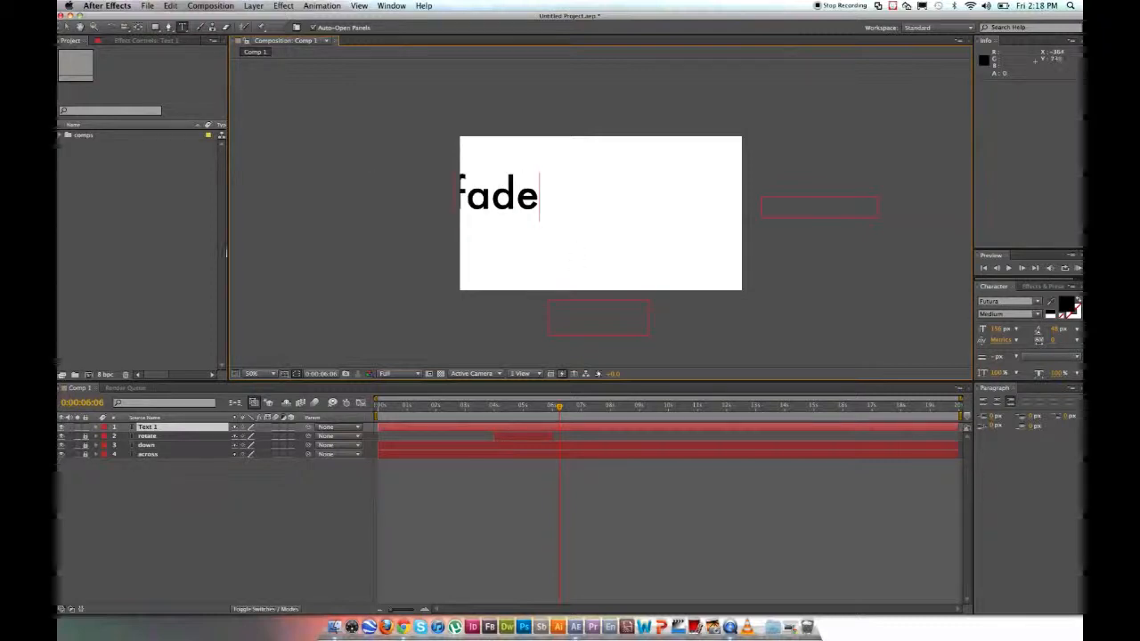
click(68, 27)
drag(525, 195, 584, 200)
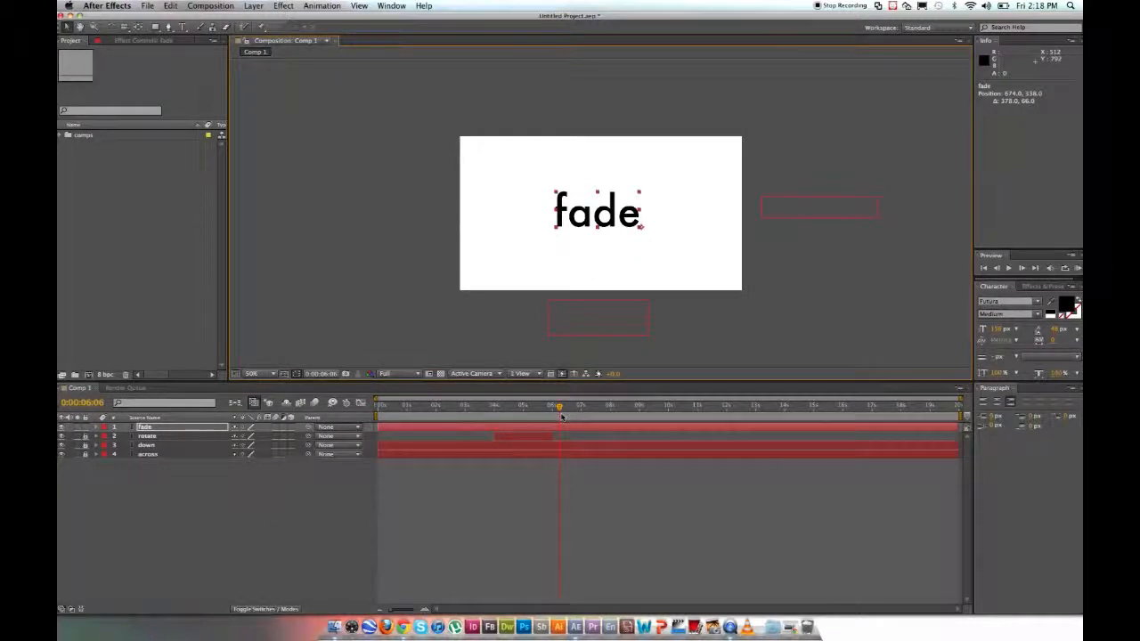
Set the current time to 0:00:06:00 and trim the fade layer to start there.
mouse_move(561, 416)
mouse_down()
mouse_move(491, 414)
mouse_move(553, 412)
mouse_up()
click(105, 402)
click(105, 402)
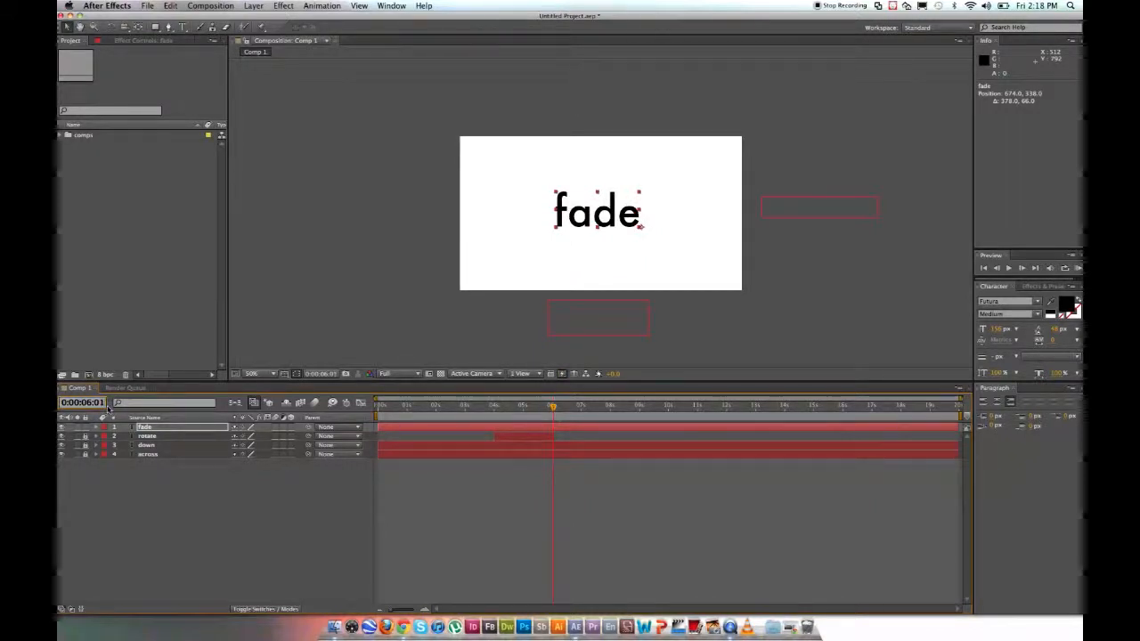
key(BackSpace)
text(0)
key(Return)
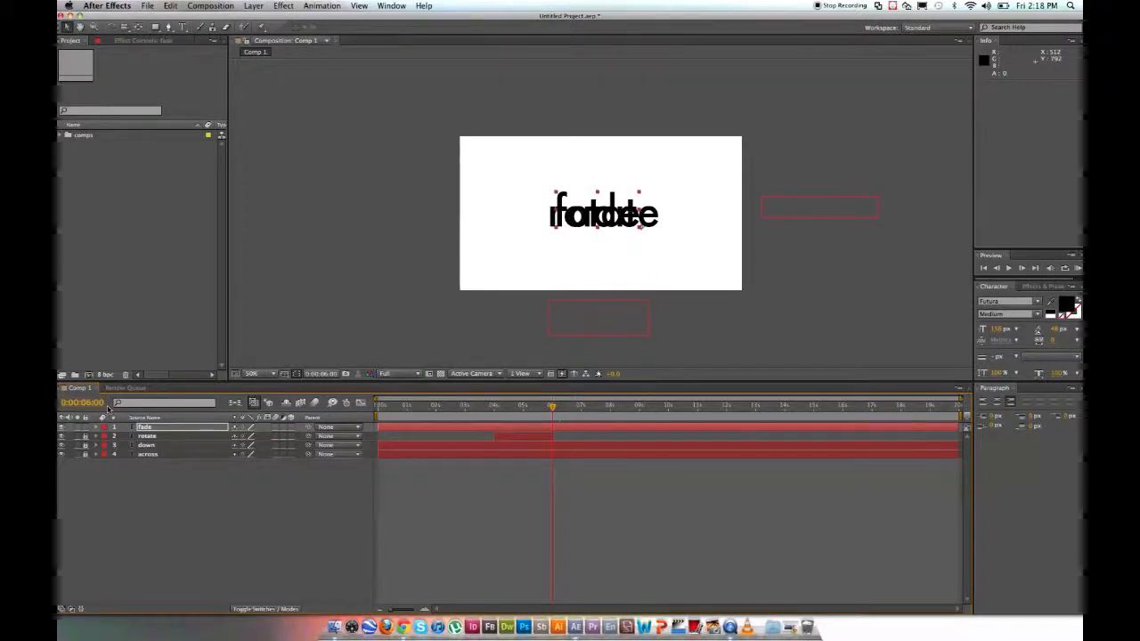
drag(378, 428, 508, 428)
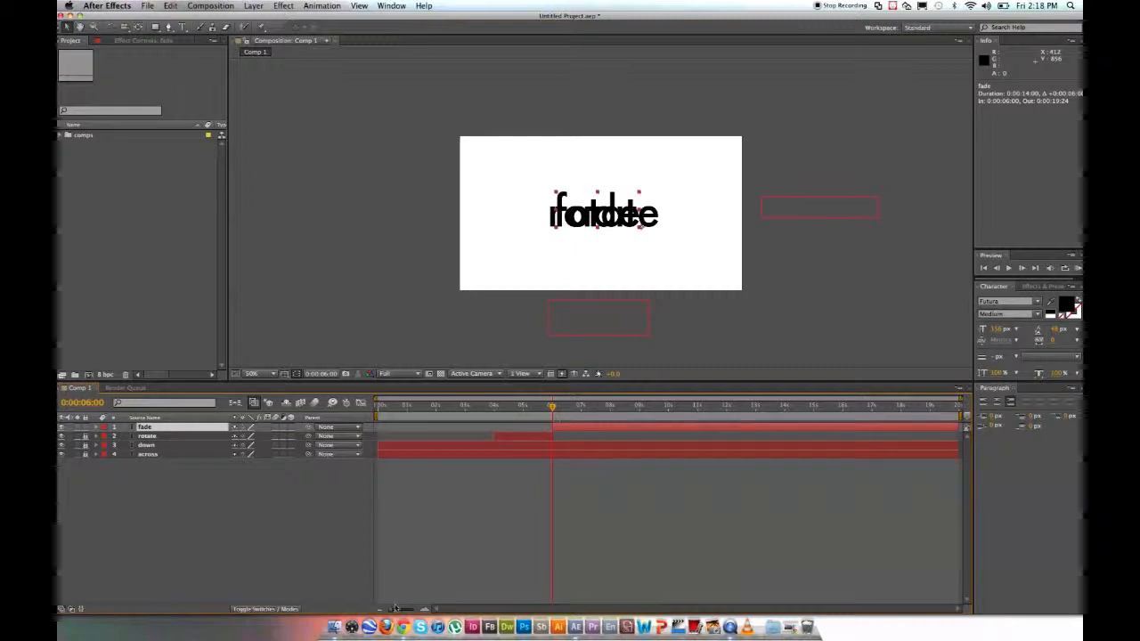
Unlock the rotate layer and trim its end by one frame to 0:00:05:24, removing the overlap with the fade layer.
drag(393, 611, 431, 609)
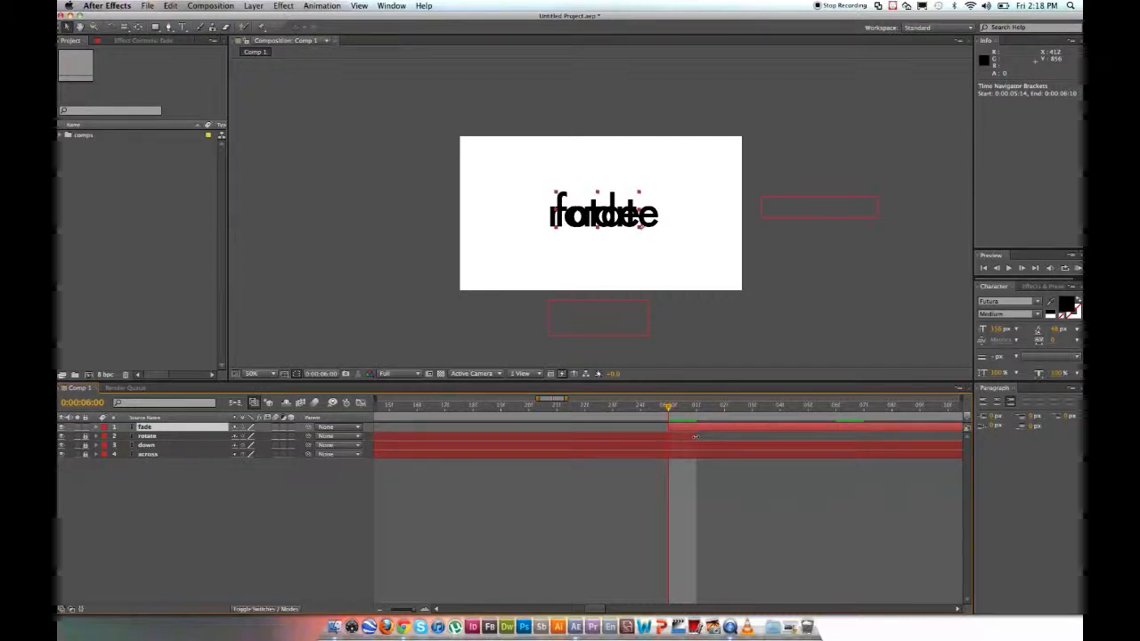
click(695, 438)
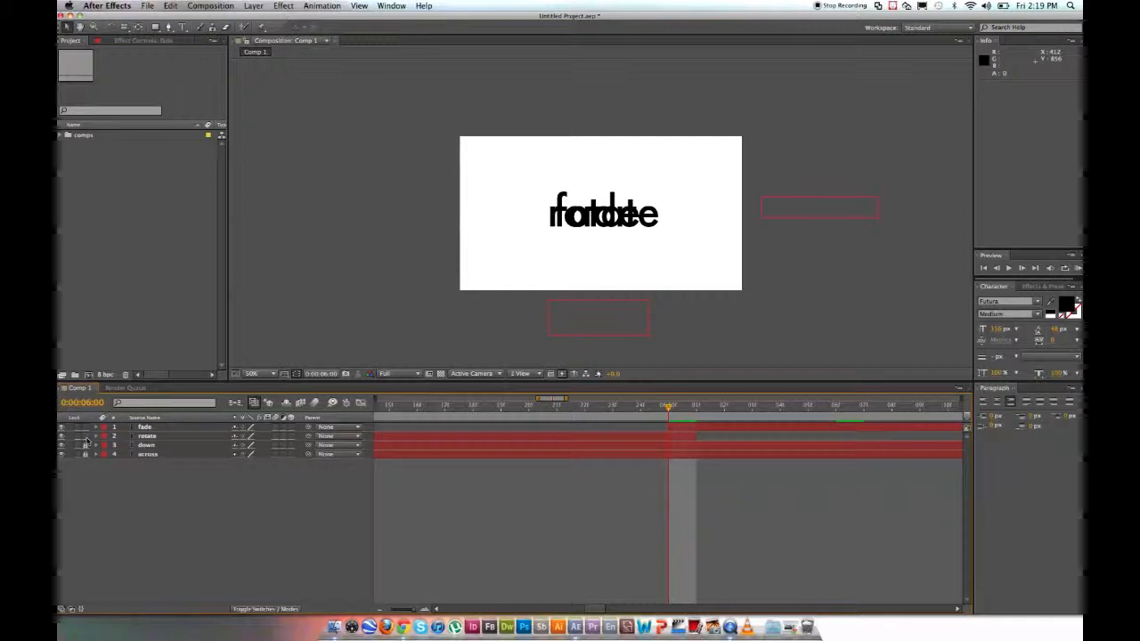
click(695, 436)
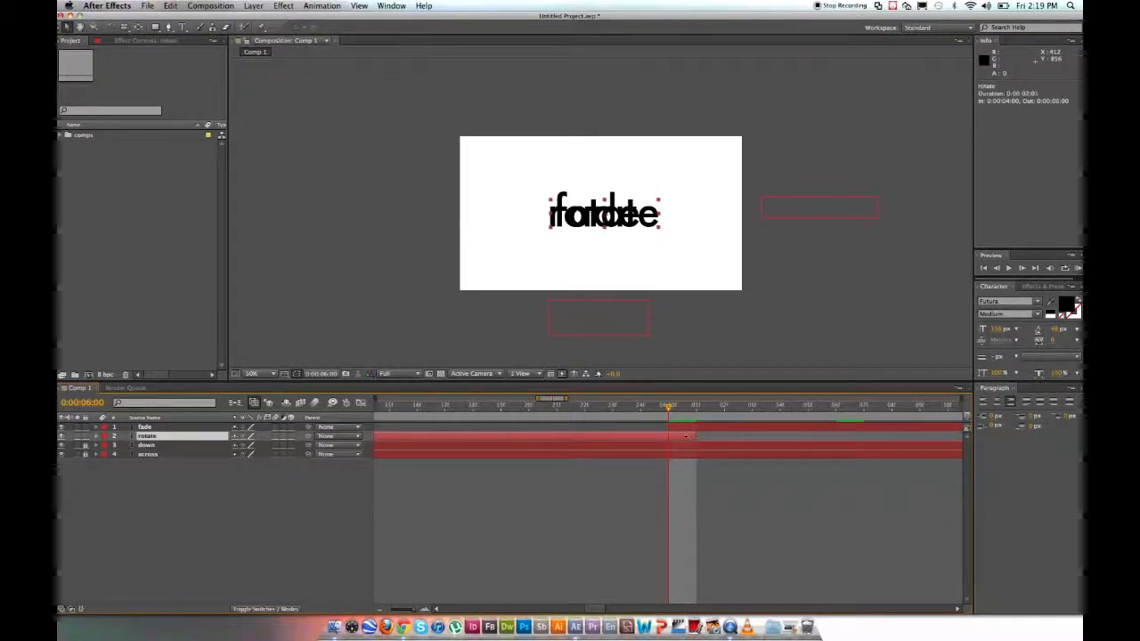
drag(686, 436, 674, 436)
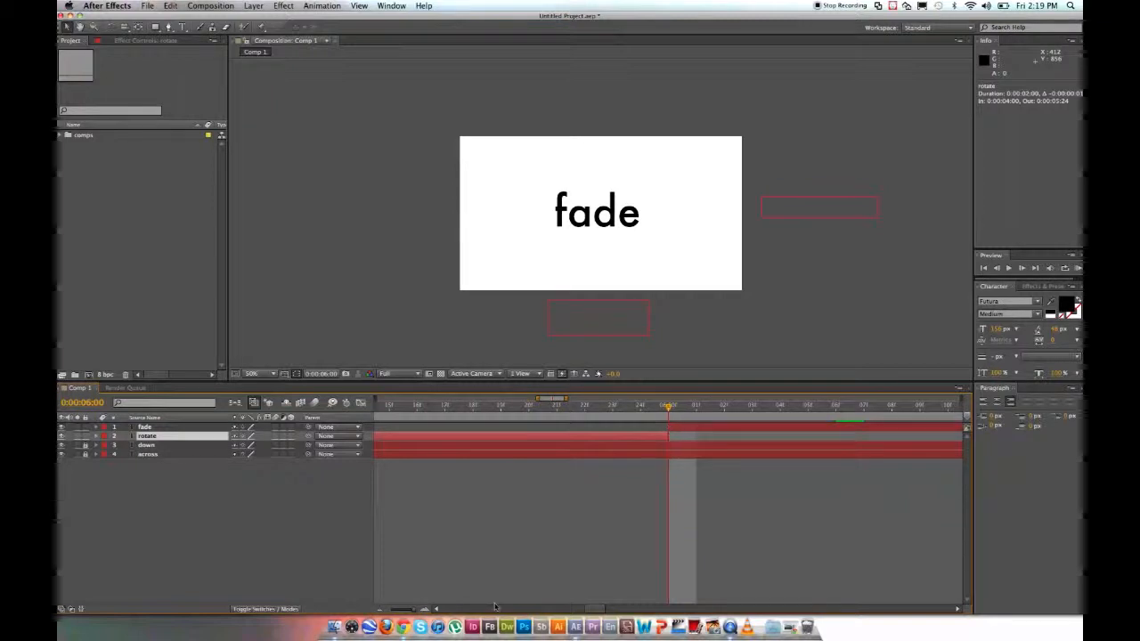
drag(416, 613, 401, 613)
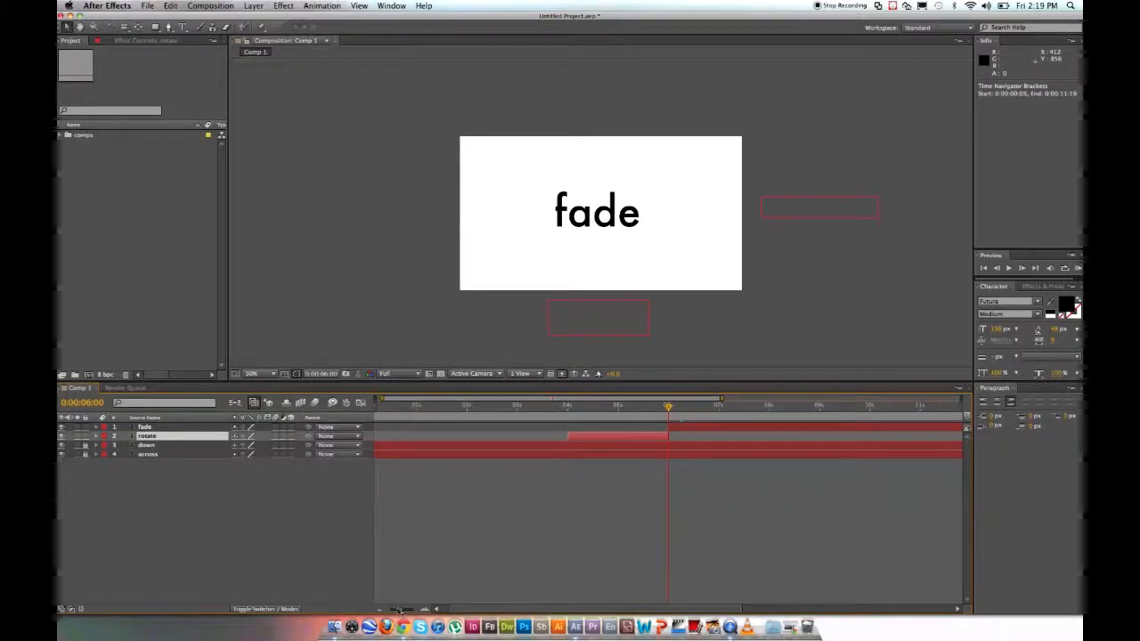
drag(400, 613, 391, 613)
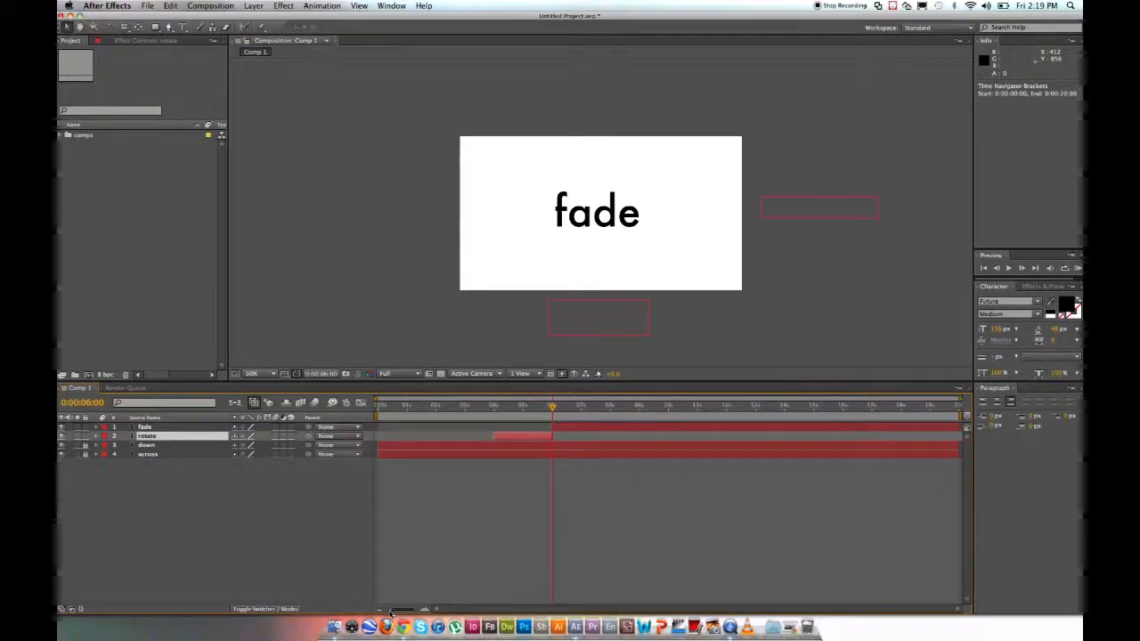
Check the transition between the two words, return the current time to 0:00:06:00, and lock the rotate layer.
mouse_move(552, 407)
mouse_down()
mouse_move(432, 409)
mouse_move(564, 419)
mouse_up()
click(81, 402)
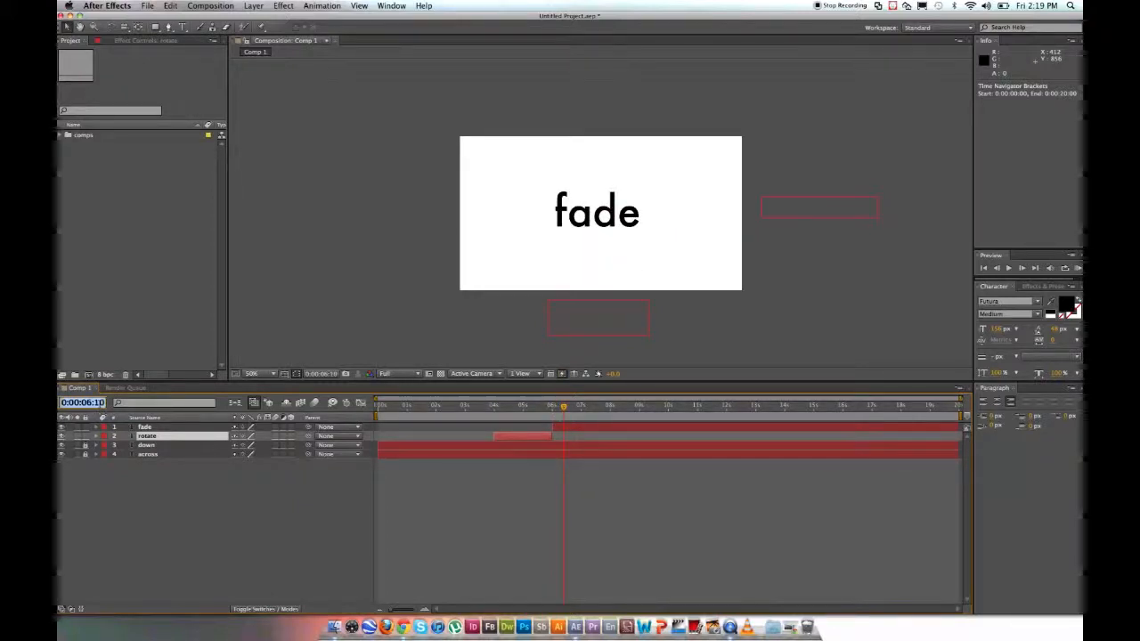
click(89, 403)
key(BackSpace)
key(BackSpace)
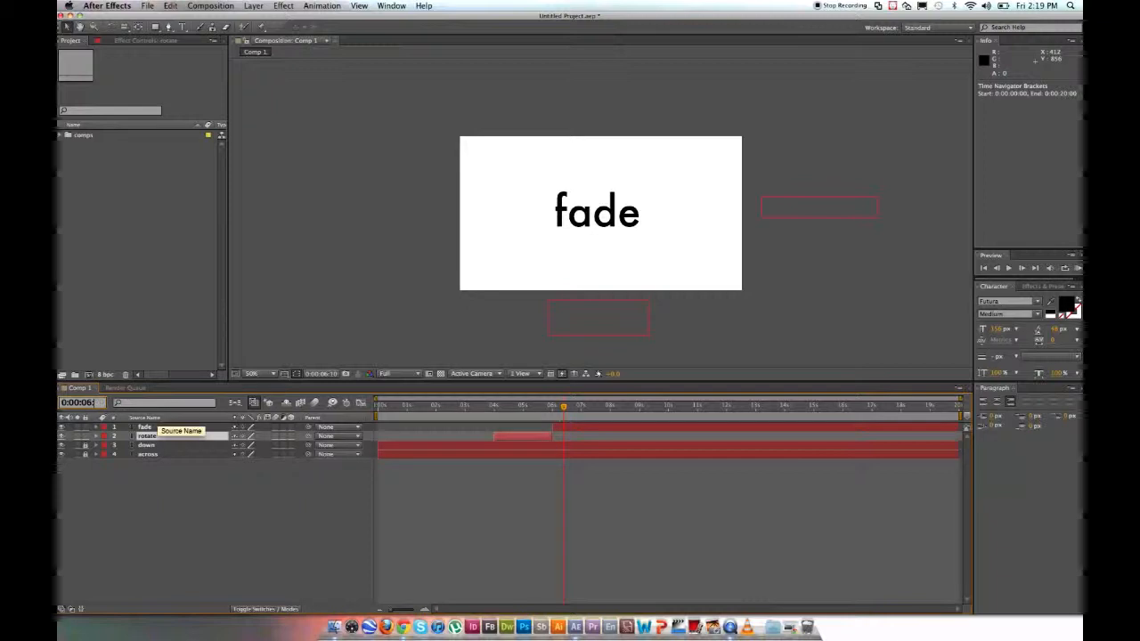
text(00)
key(Return)
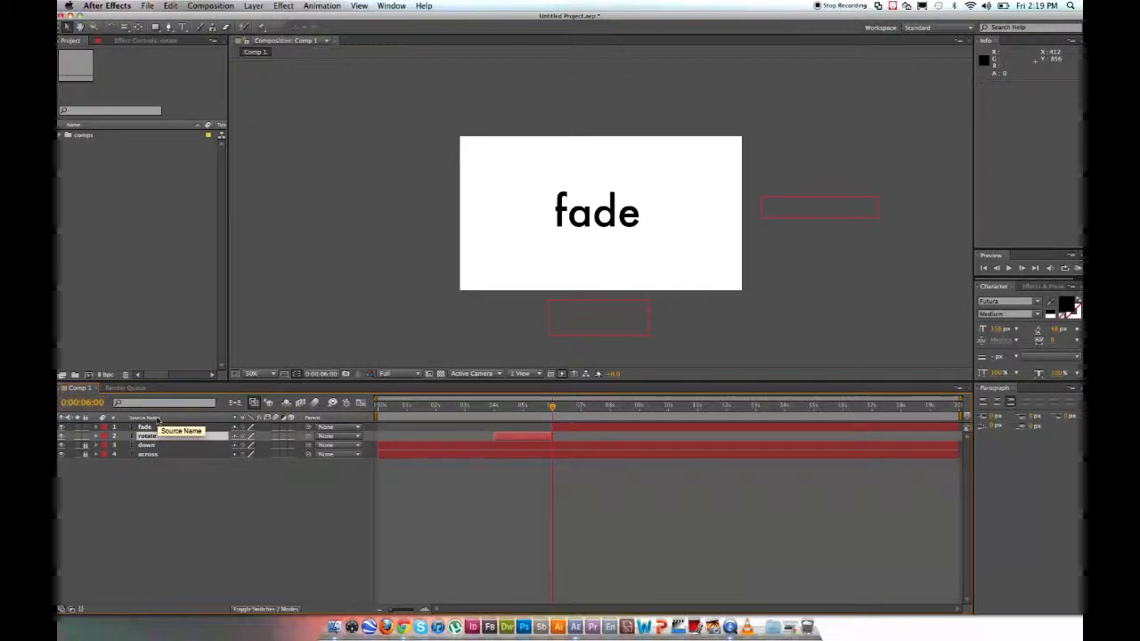
click(85, 436)
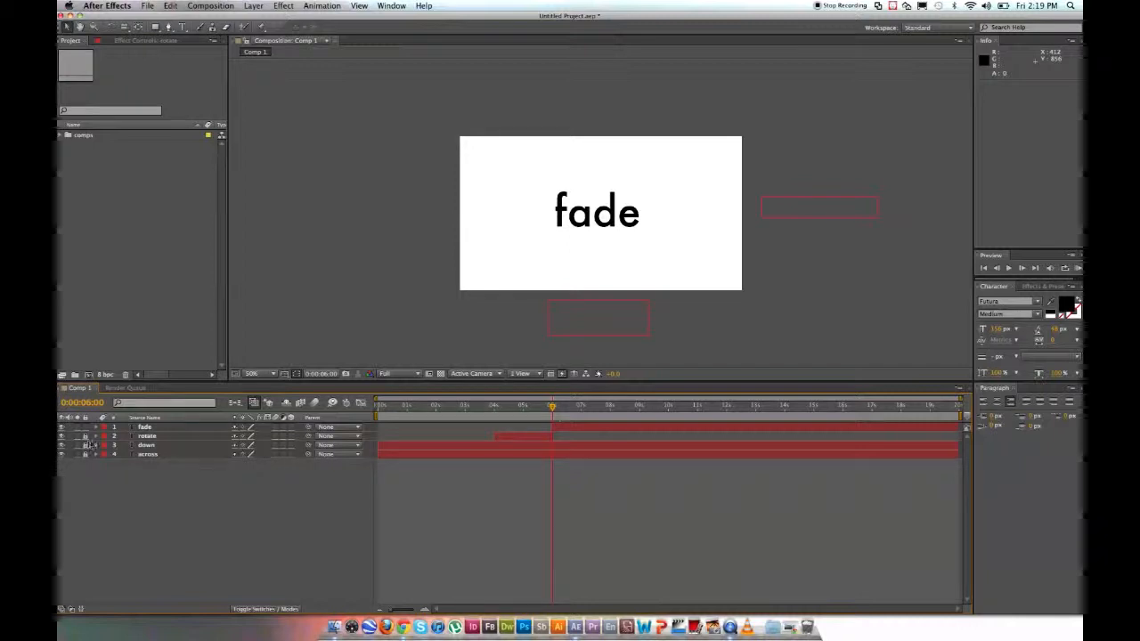
Reveal the fade layer's opacity and set a starting opacity keyframe of 100% at 0:00:06:00.
click(164, 428)
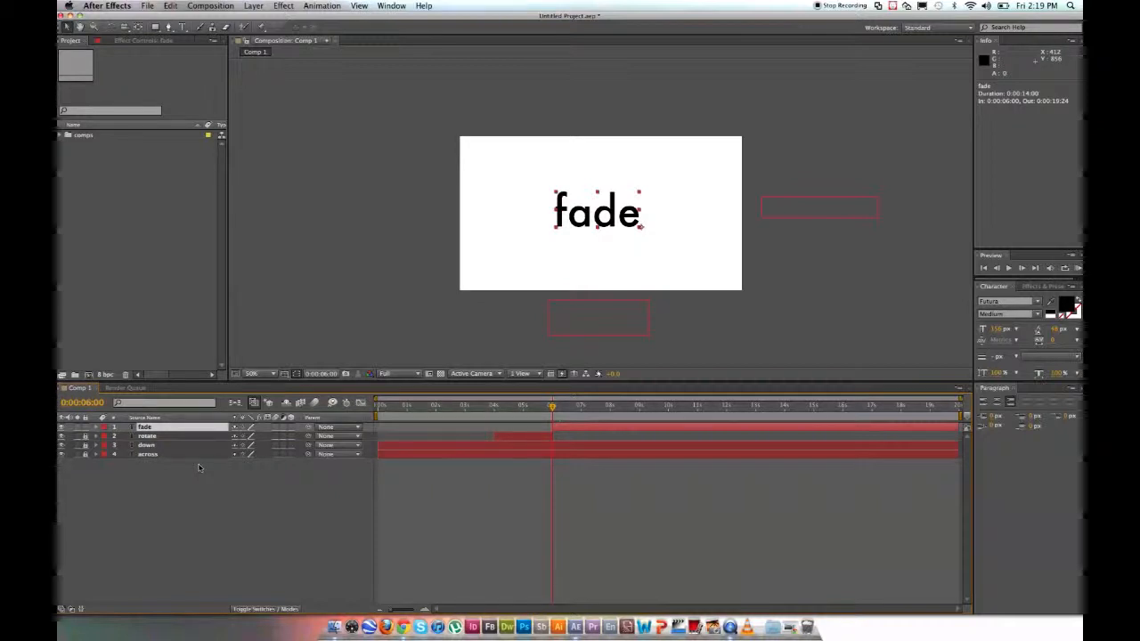
key(t)
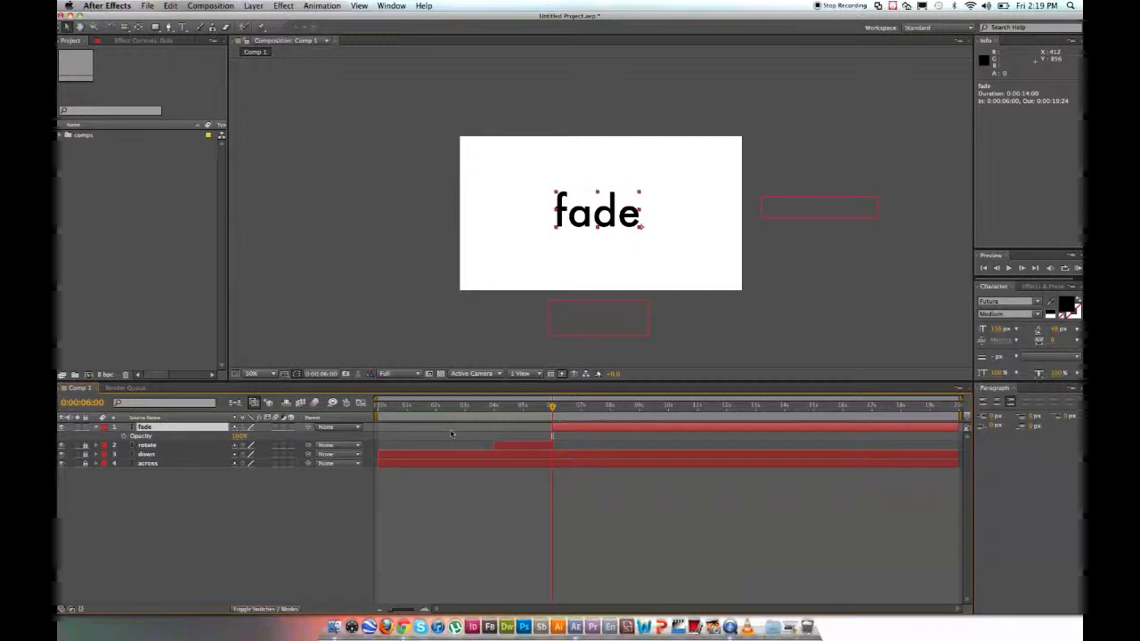
click(124, 436)
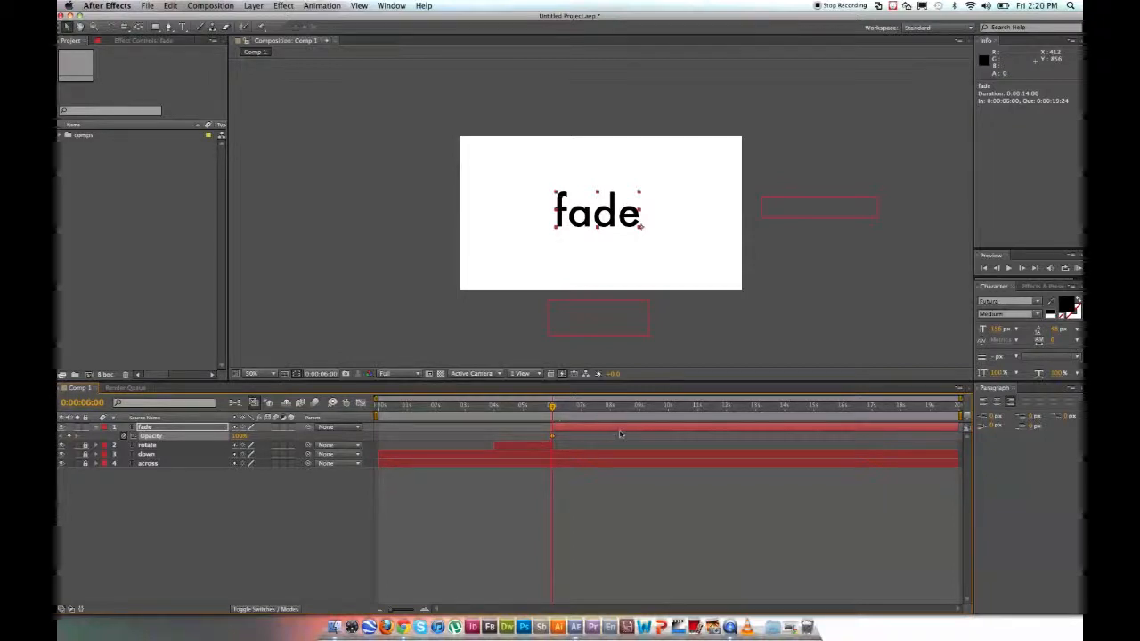
Move the current time to 0:00:08:00 and set the fade layer's opacity to 0% for the ending keyframe.
click(88, 404)
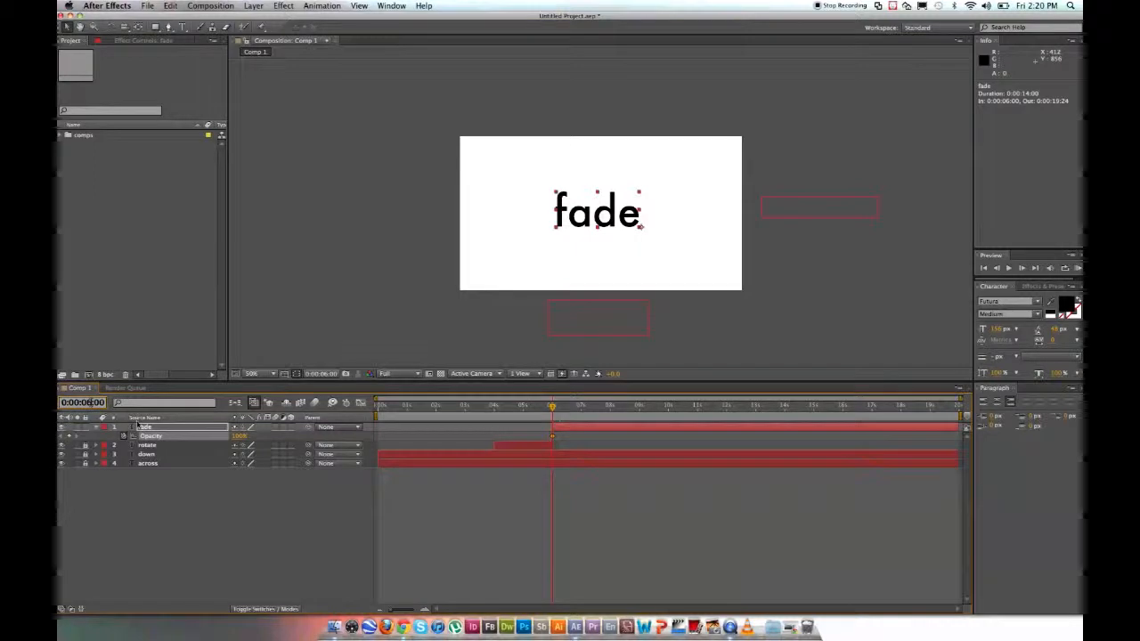
key(BackSpace)
text(8)
key(Return)
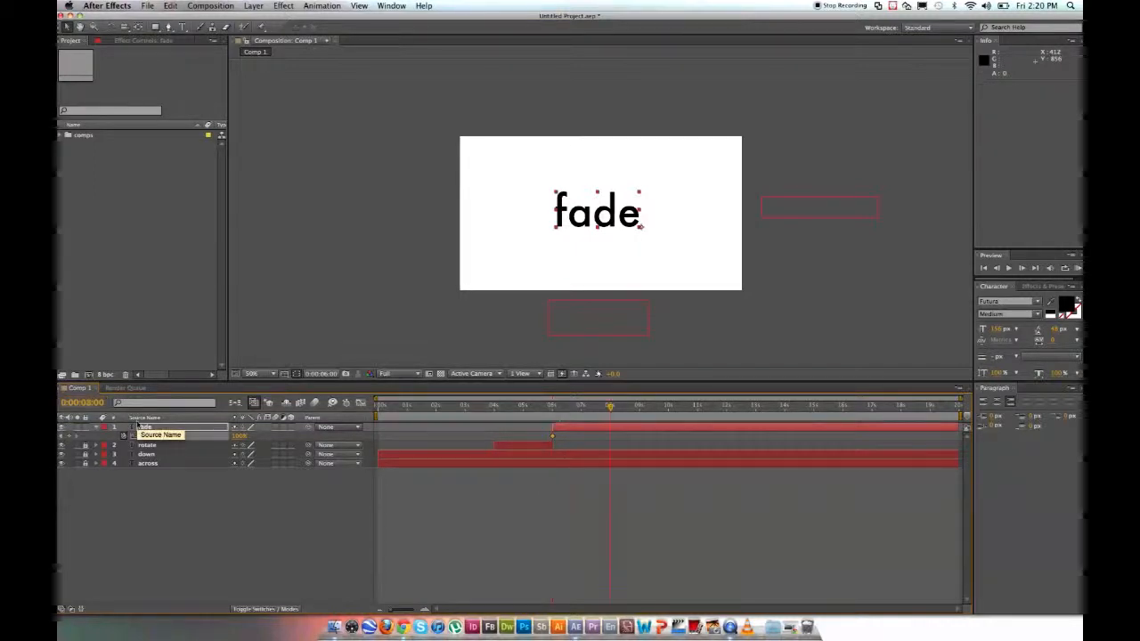
drag(238, 435, 185, 444)
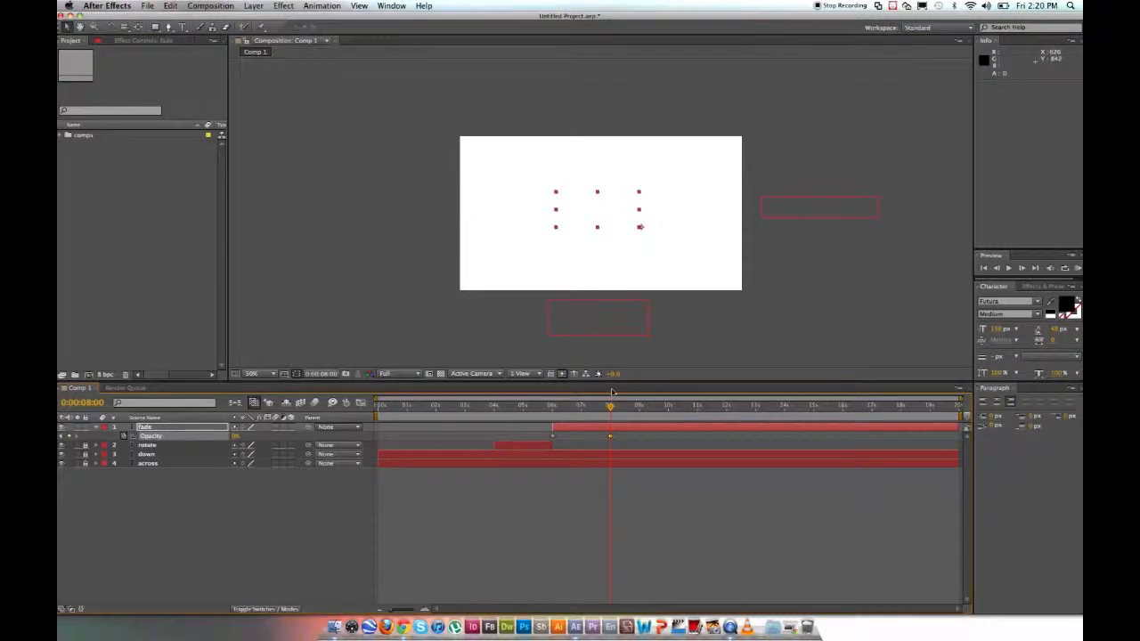
Trim the end of the fade layer to frame 0:00:07:24 so it stops just before the 8-second mark.
mouse_move(609, 406)
mouse_down()
mouse_move(575, 407)
mouse_move(609, 418)
mouse_up()
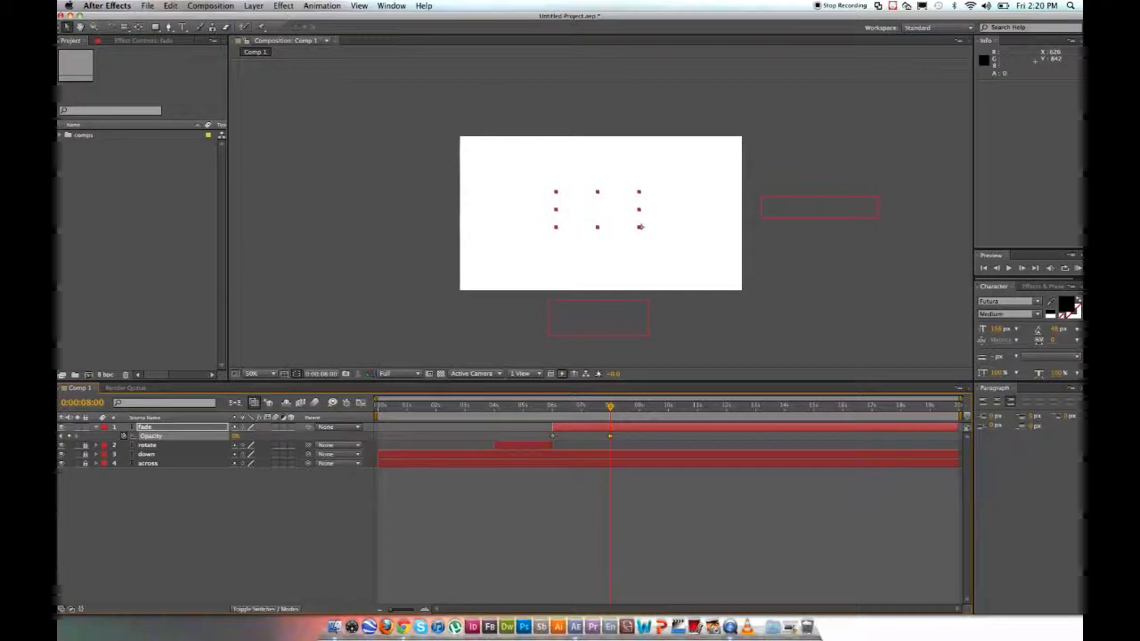
drag(960, 428, 637, 428)
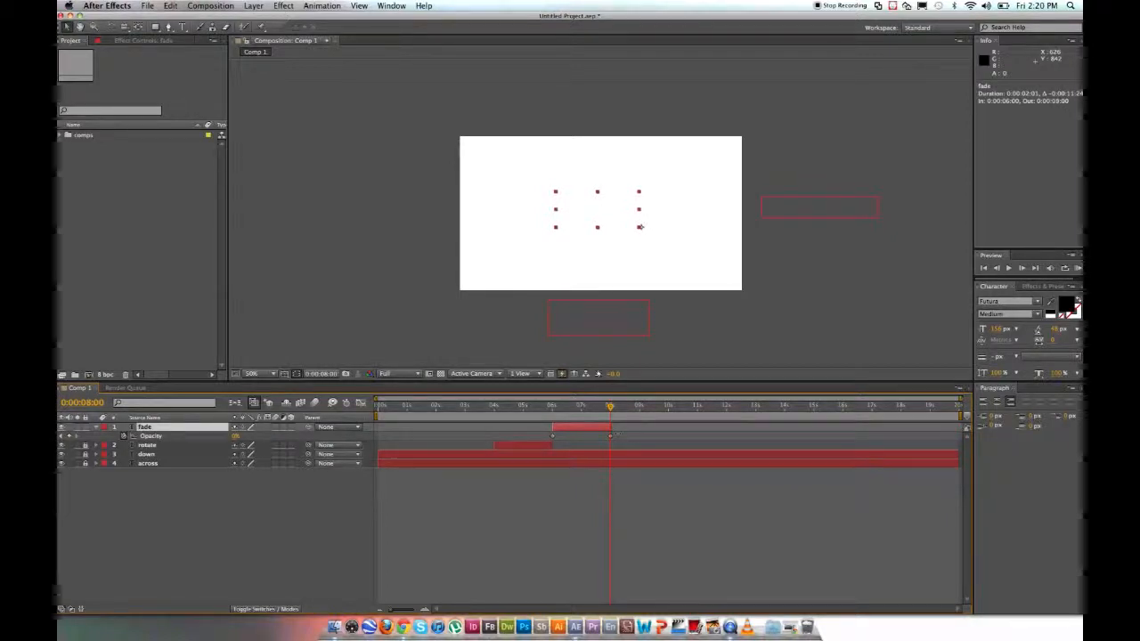
drag(390, 610, 413, 610)
drag(696, 431, 668, 431)
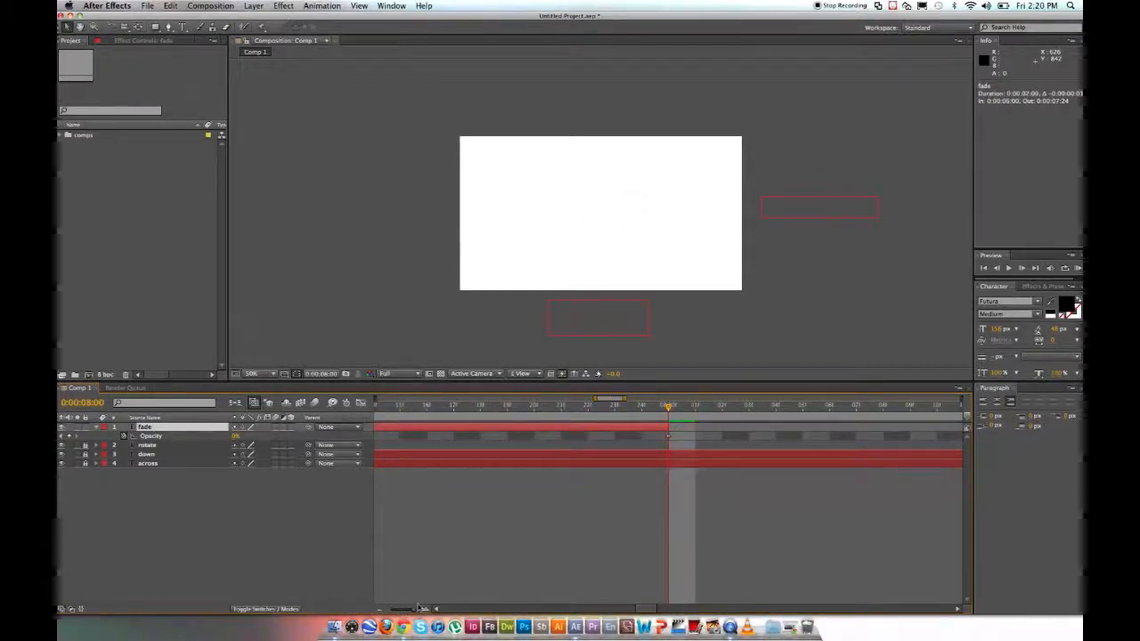
drag(415, 610, 388, 611)
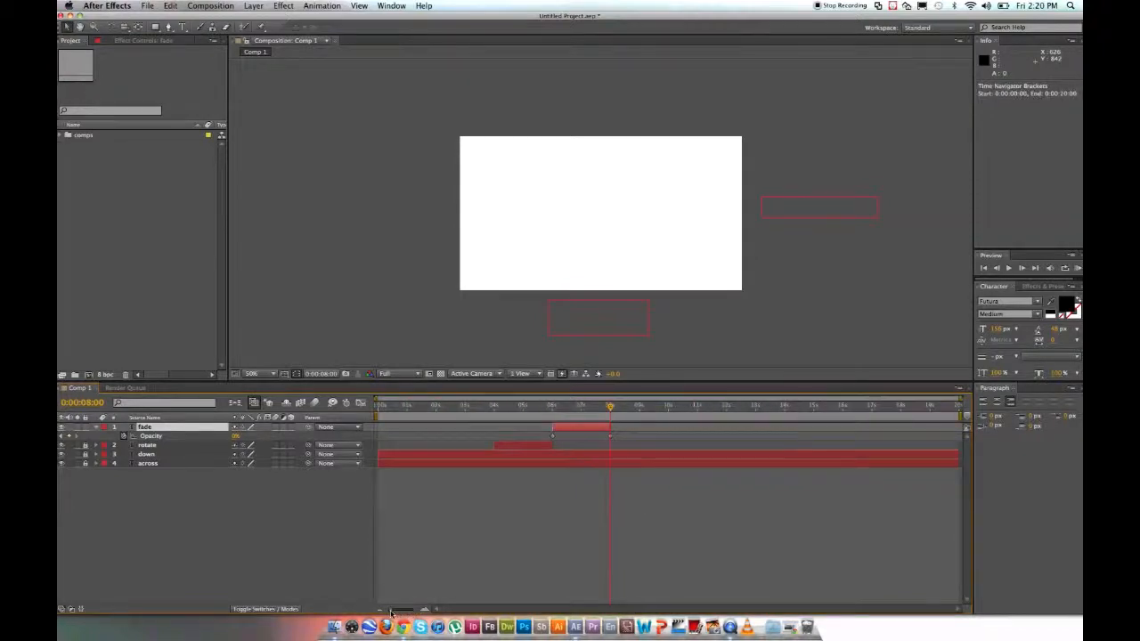
Scrub through the fade animation back to 0:00:08:00, and collapse and lock the fade layer.
drag(611, 407, 501, 418)
drag(448, 418, 610, 418)
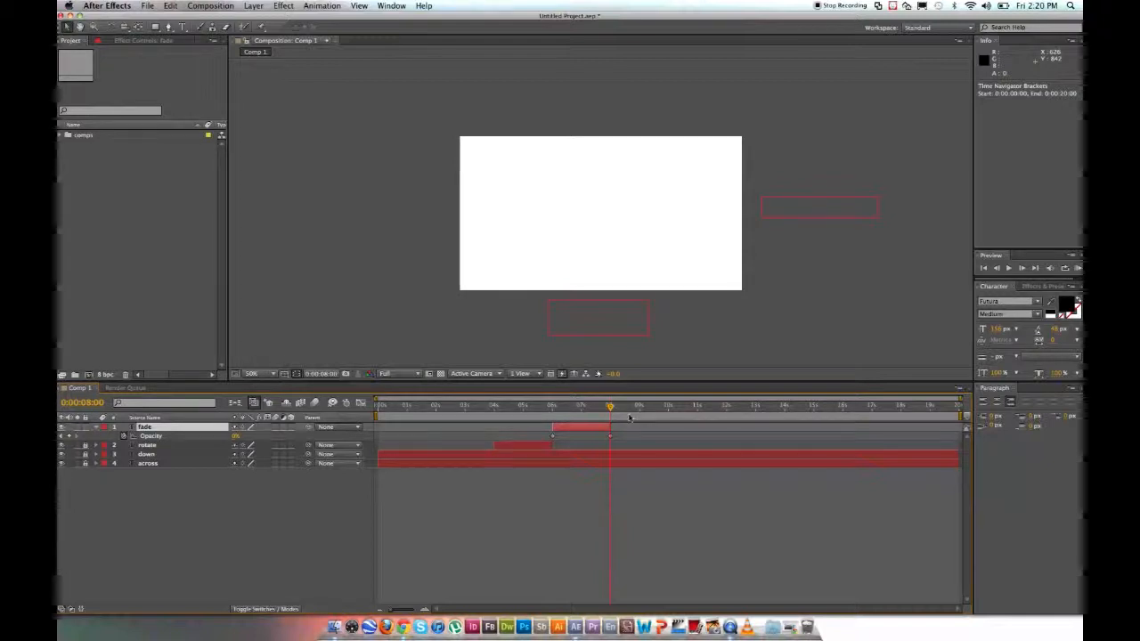
click(97, 428)
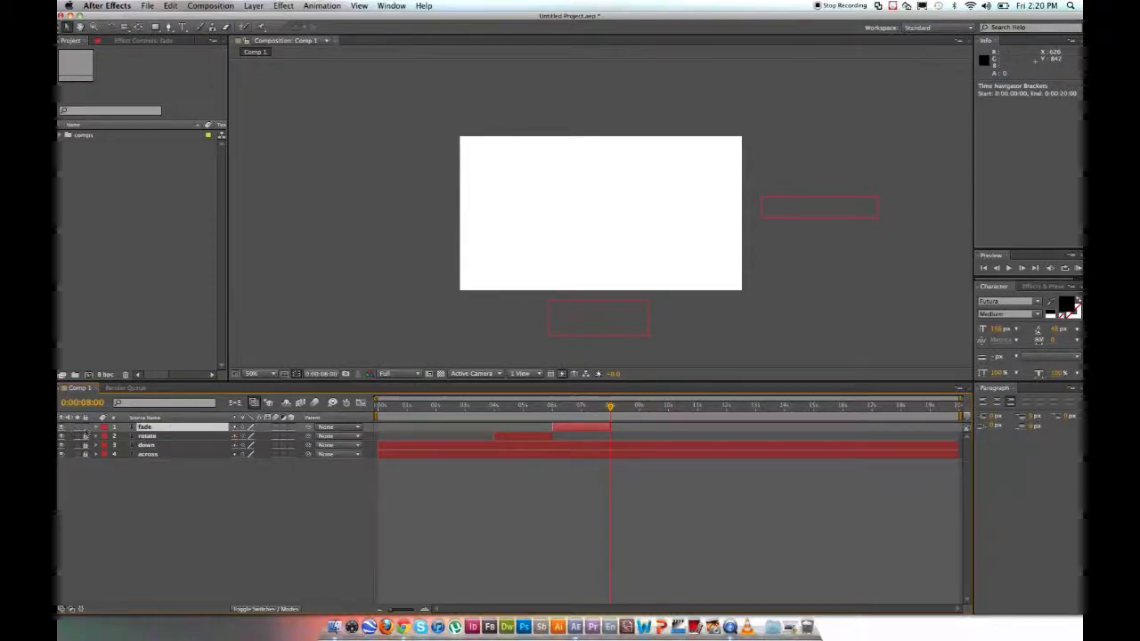
click(105, 466)
Add the text "scale" near the frame's lower-right corner, at about 932, 488, and trim its layer to start at 0:00:08:00.
key(super+t)
click(532, 224)
text(scale)
click(67, 26)
drag(505, 206, 620, 223)
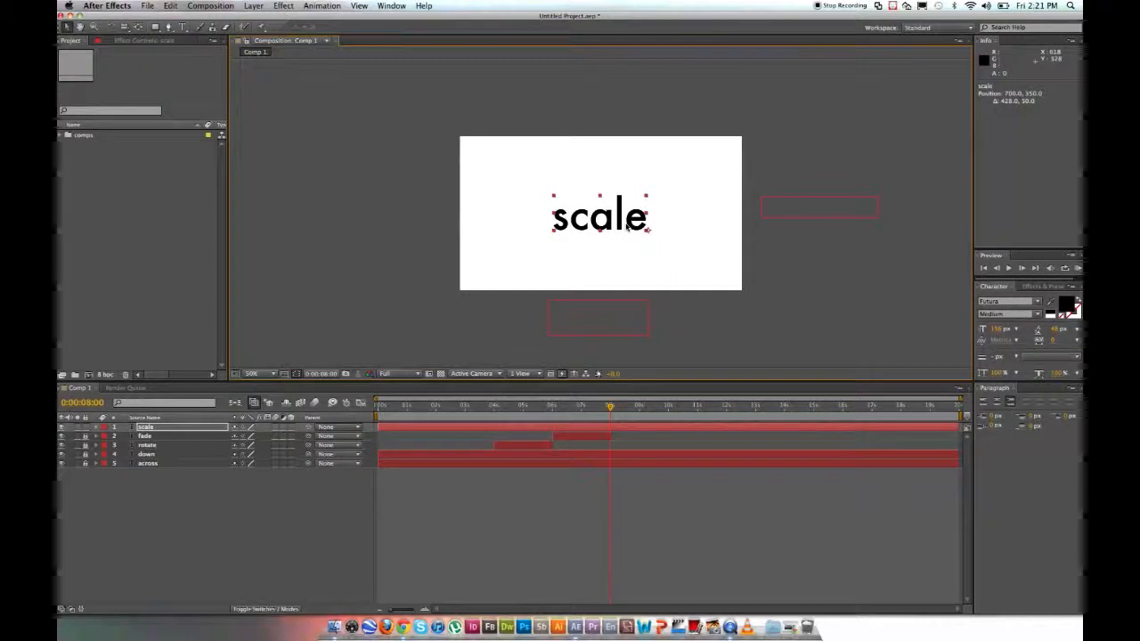
drag(620, 222, 664, 255)
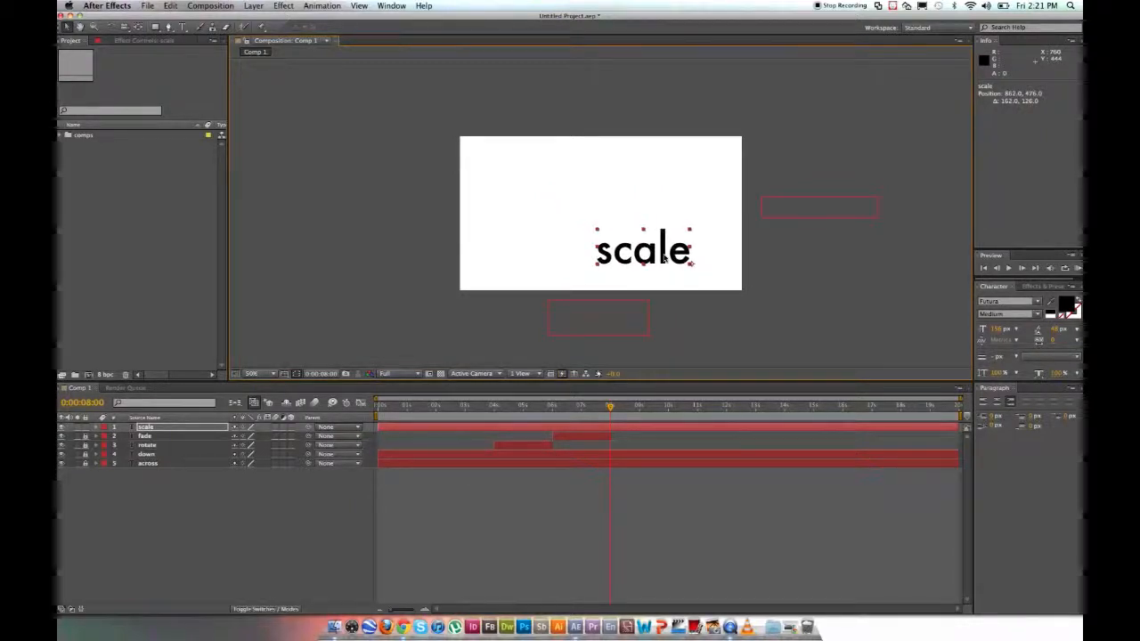
drag(664, 259, 685, 260)
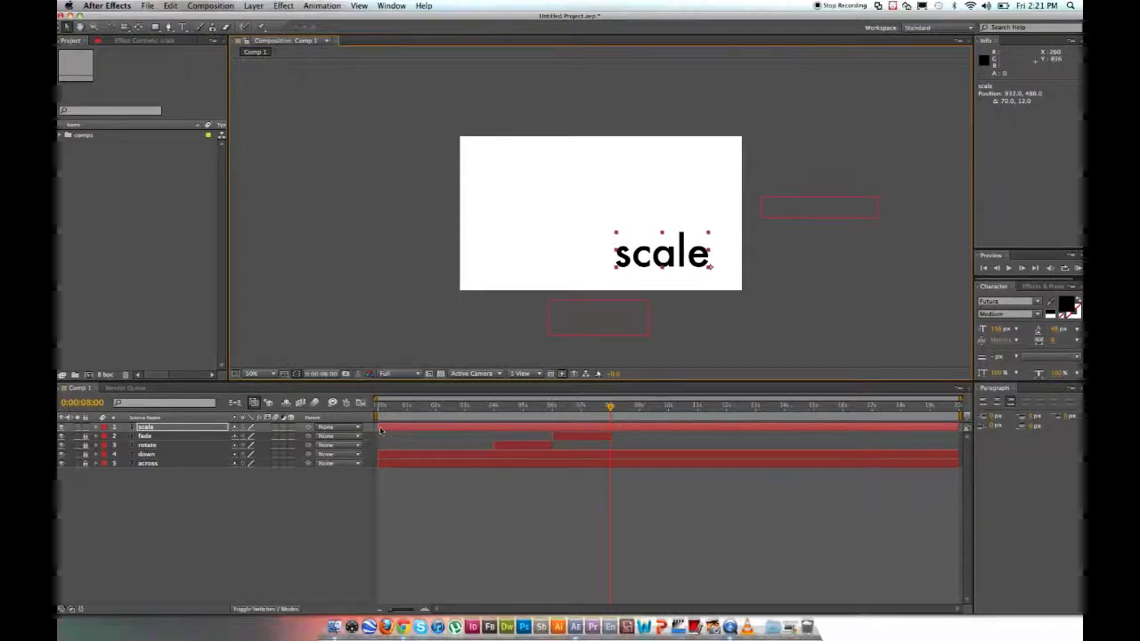
drag(378, 428, 587, 428)
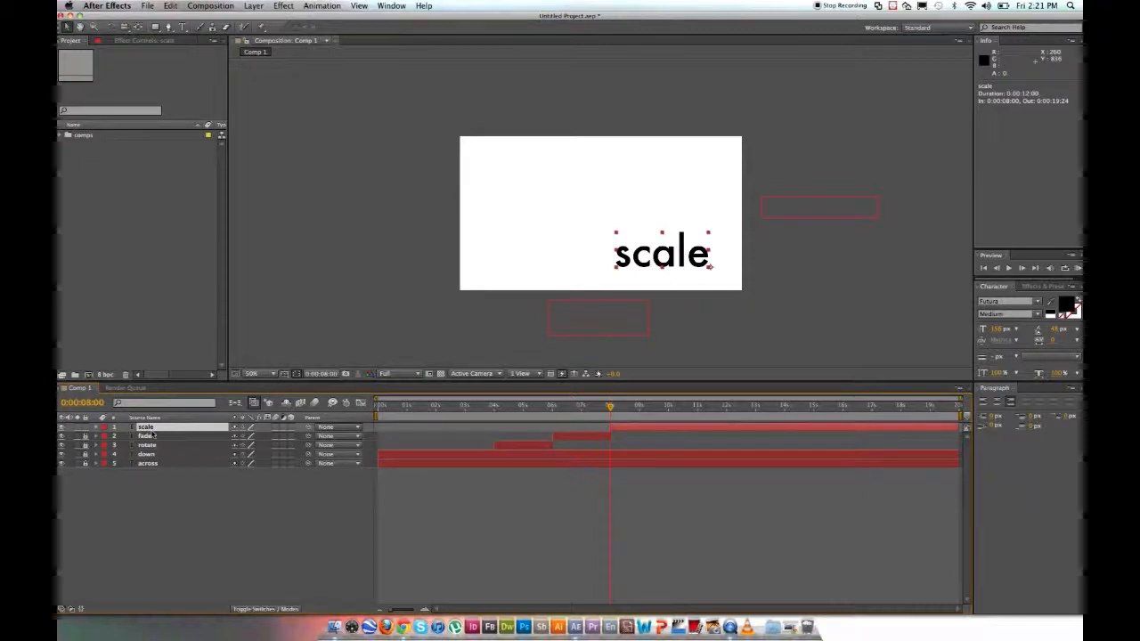
Add a starting Scale keyframe to the scale layer at 0:00:08:00 and move the current time to 0:00:10:00.
key(s)
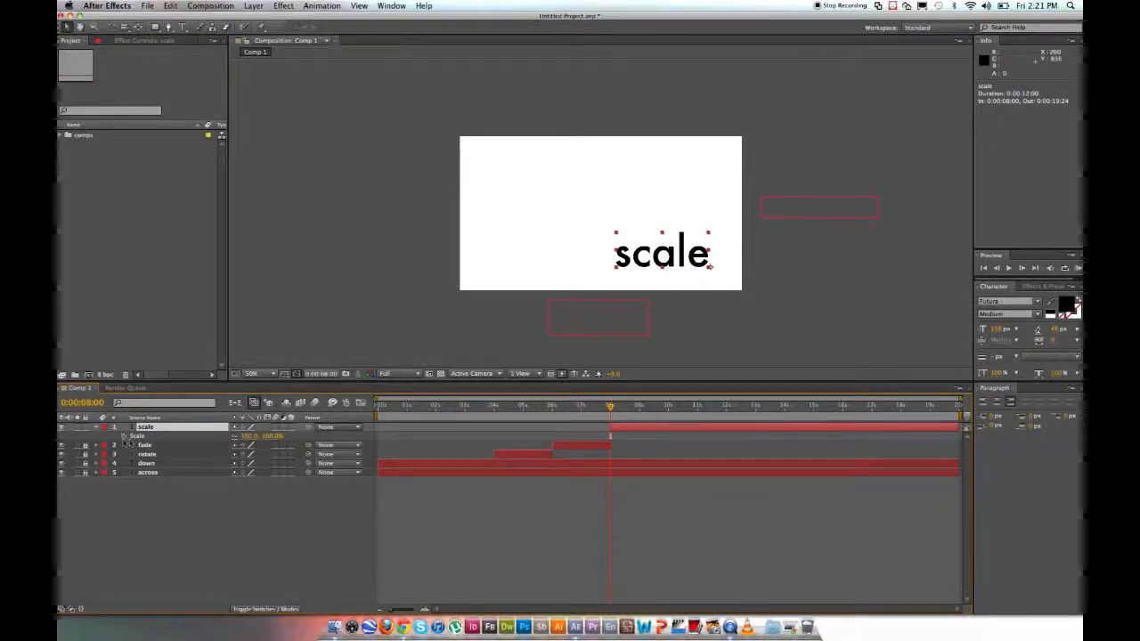
click(124, 435)
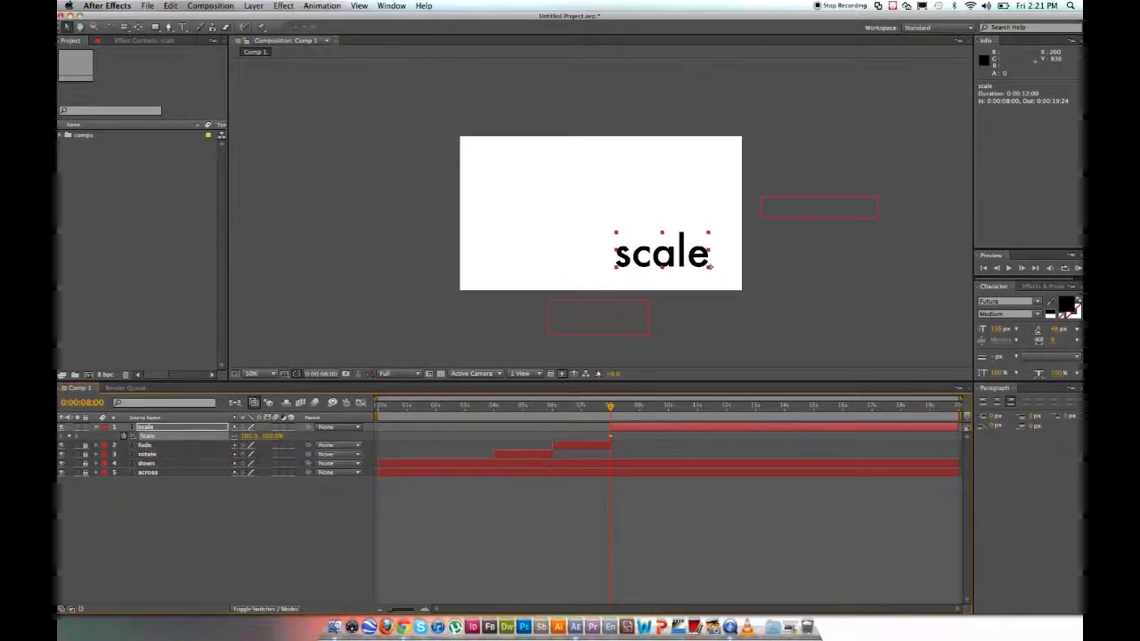
click(84, 402)
key(Return)
drag(92, 403, 81, 403)
key(BackSpace)
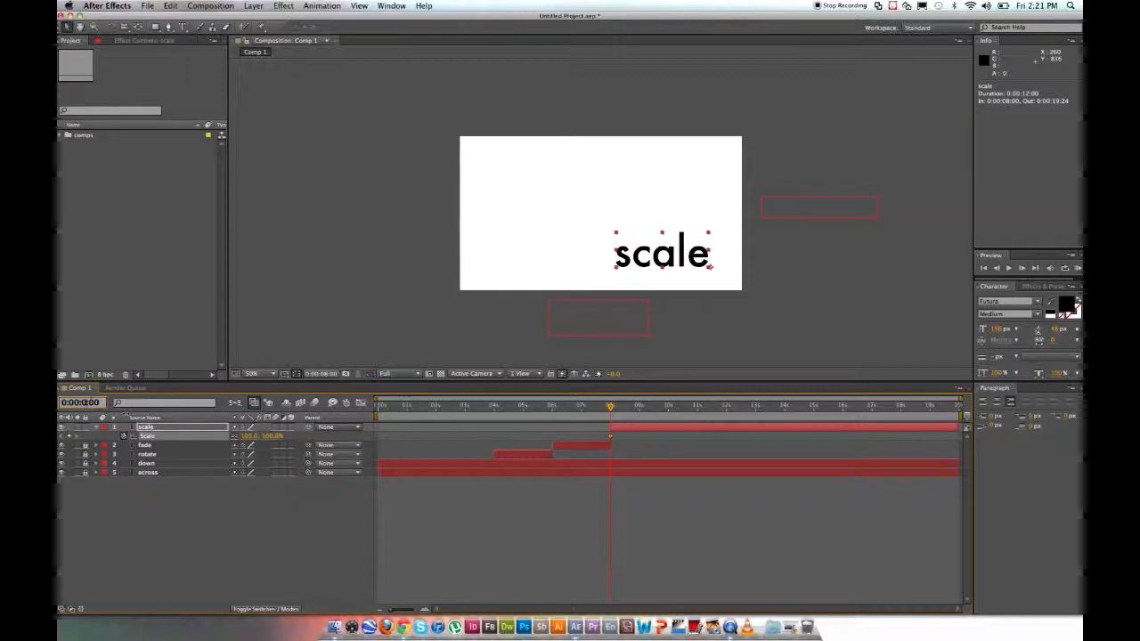
text(10)
key(Return)
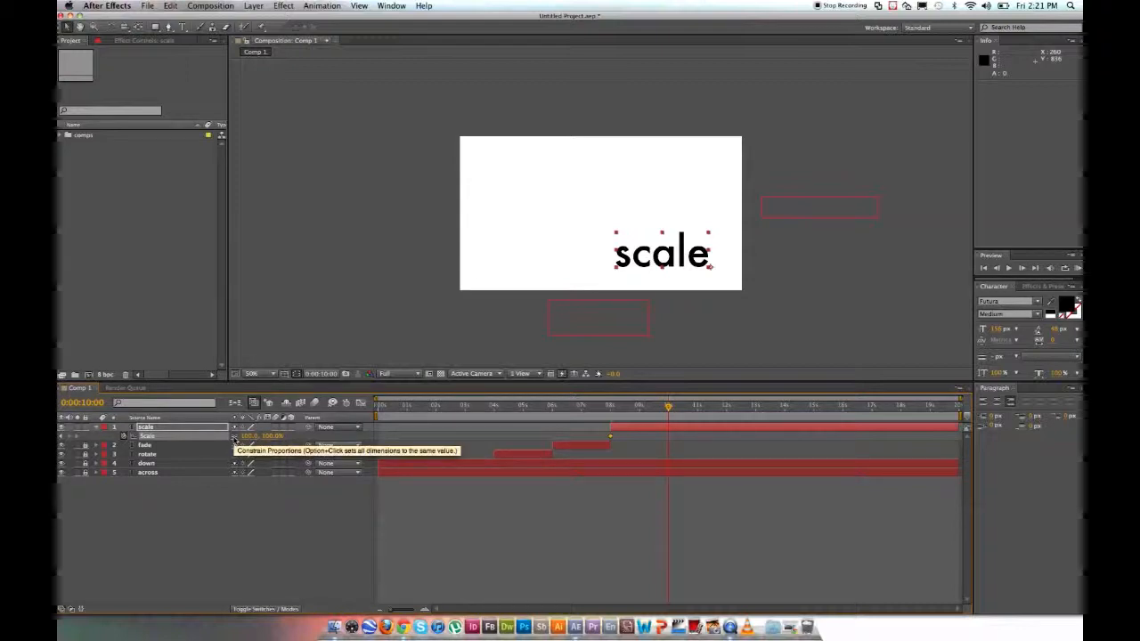
Try enlarging the word through its Scale value and its corner handle, undoing the last value change and the handle resize.
drag(248, 435, 281, 442)
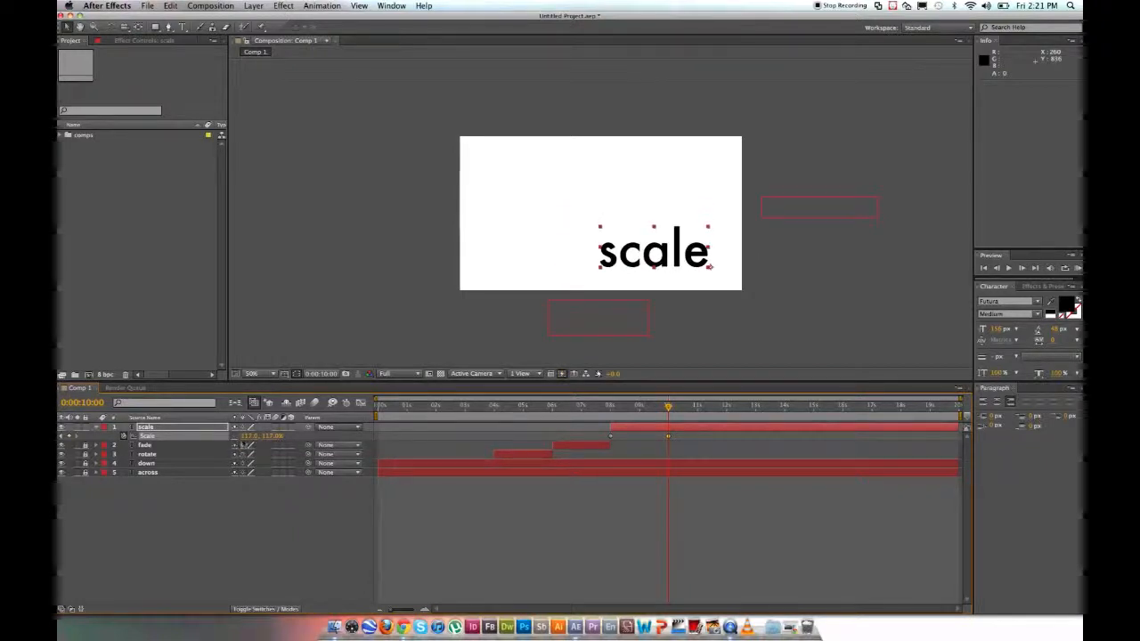
drag(252, 436, 203, 437)
key(super+z)
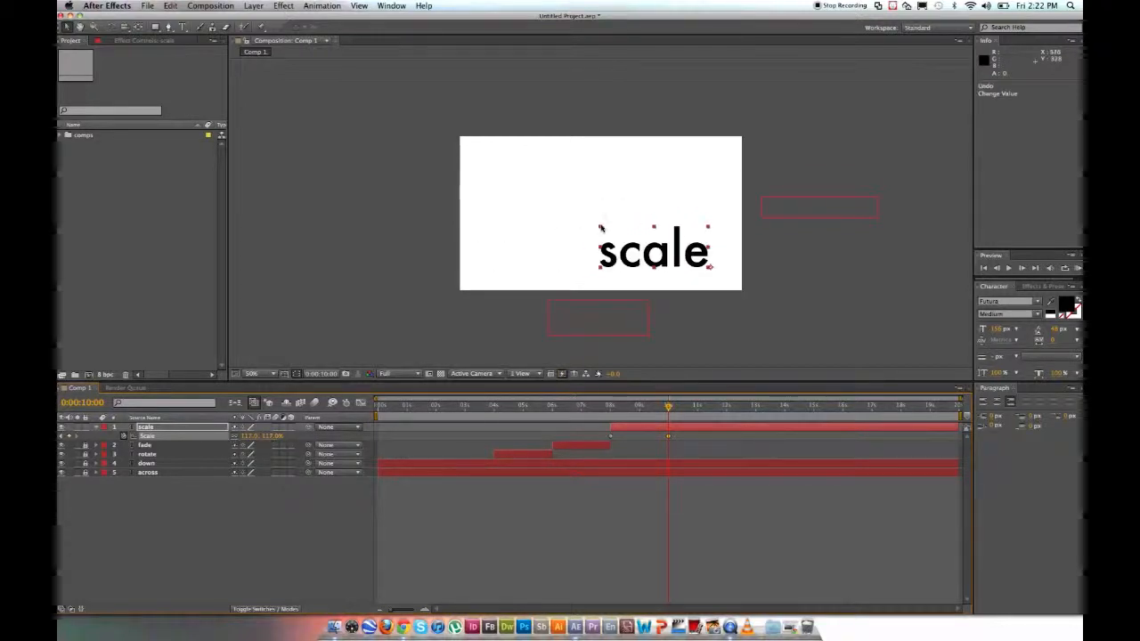
drag(601, 229, 503, 225)
key(super+z)
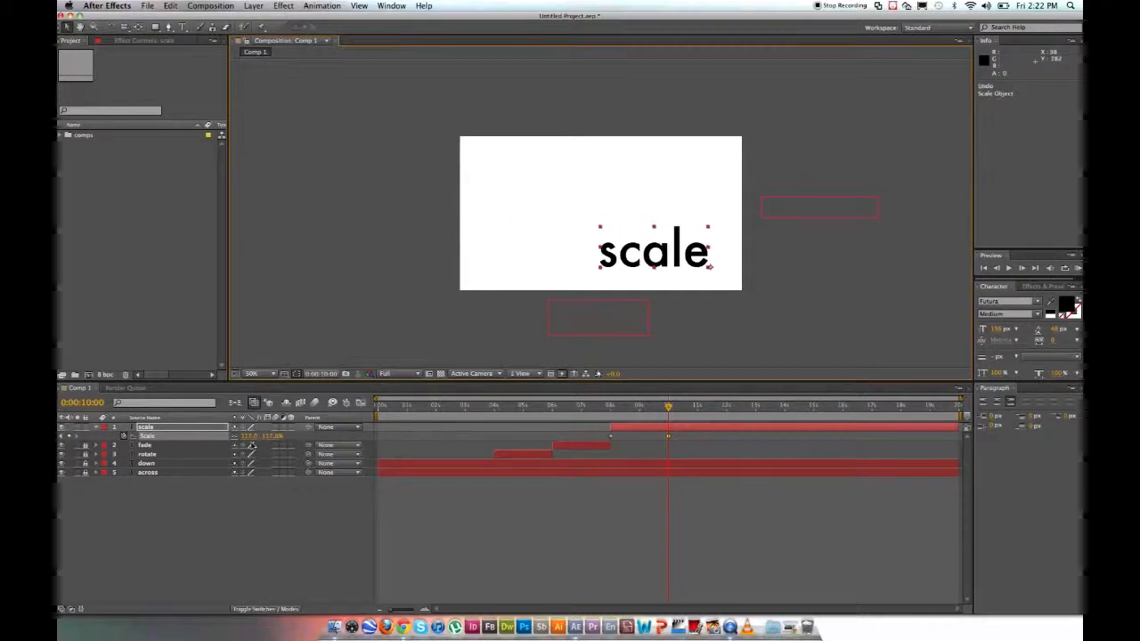
Set the scale layer's ending Scale keyframe at 0:00:10:00 to 225% and scrub back through the growth to 0:00:09:00.
drag(266, 438, 367, 484)
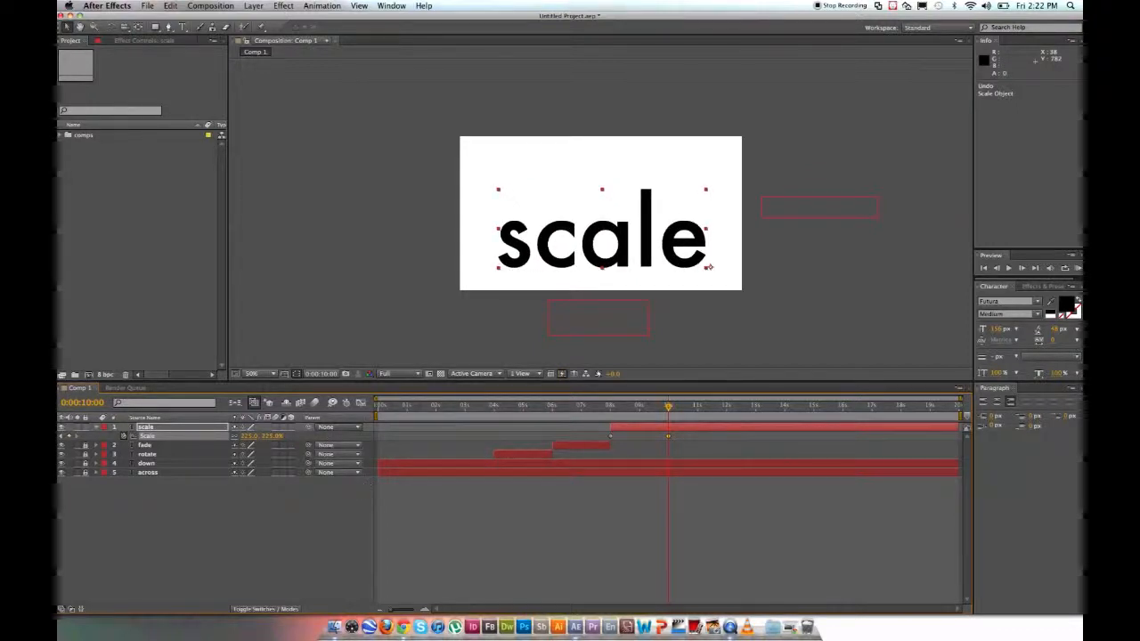
drag(668, 407, 634, 409)
click(88, 402)
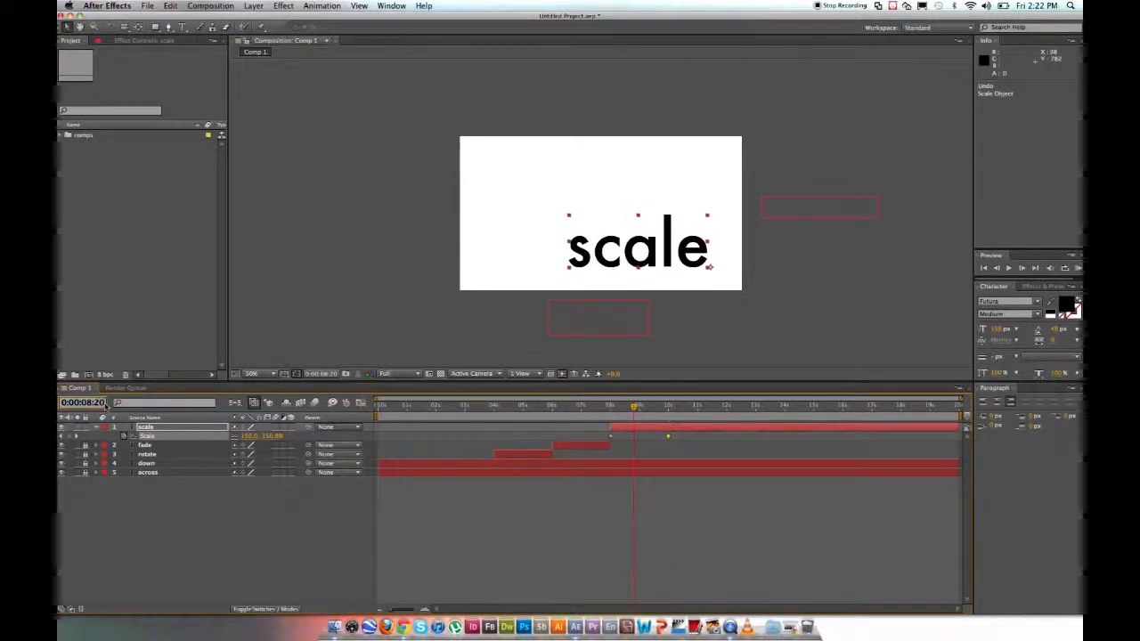
drag(635, 408, 643, 410)
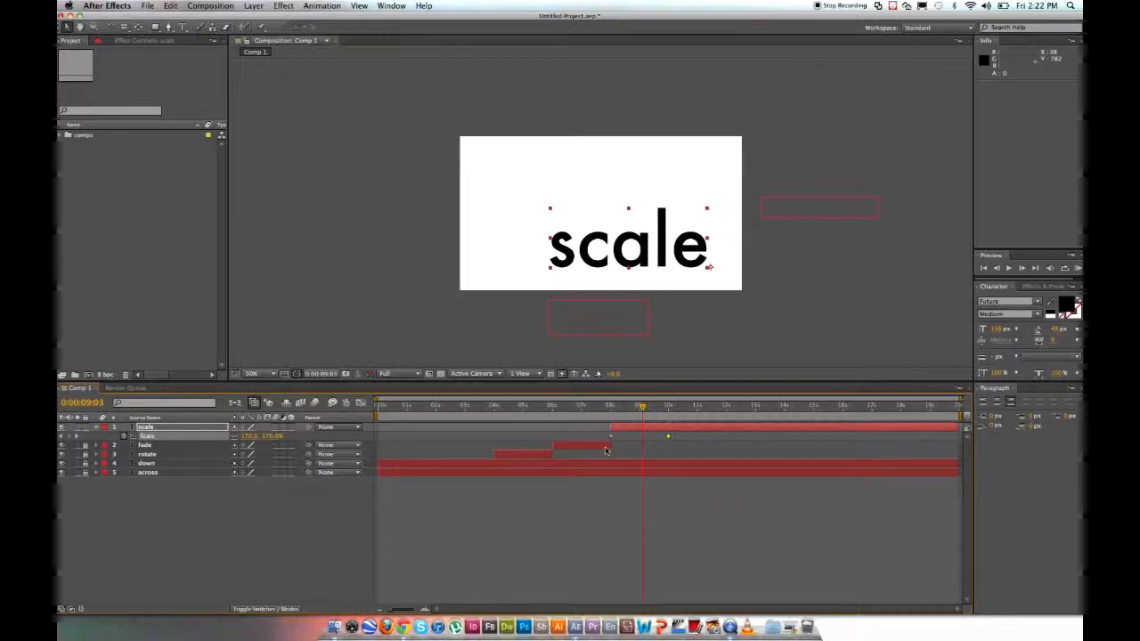
drag(642, 407, 638, 407)
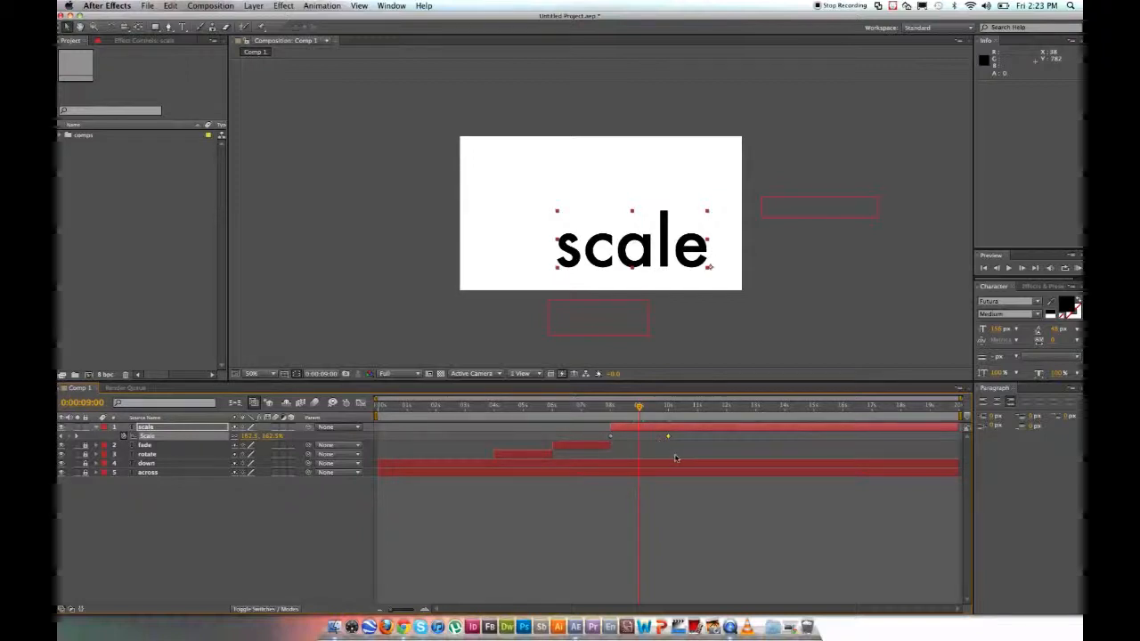
Trim the end of the scale layer to frame 0:00:09:24 so it stops just before the 10-second mark.
key(k)
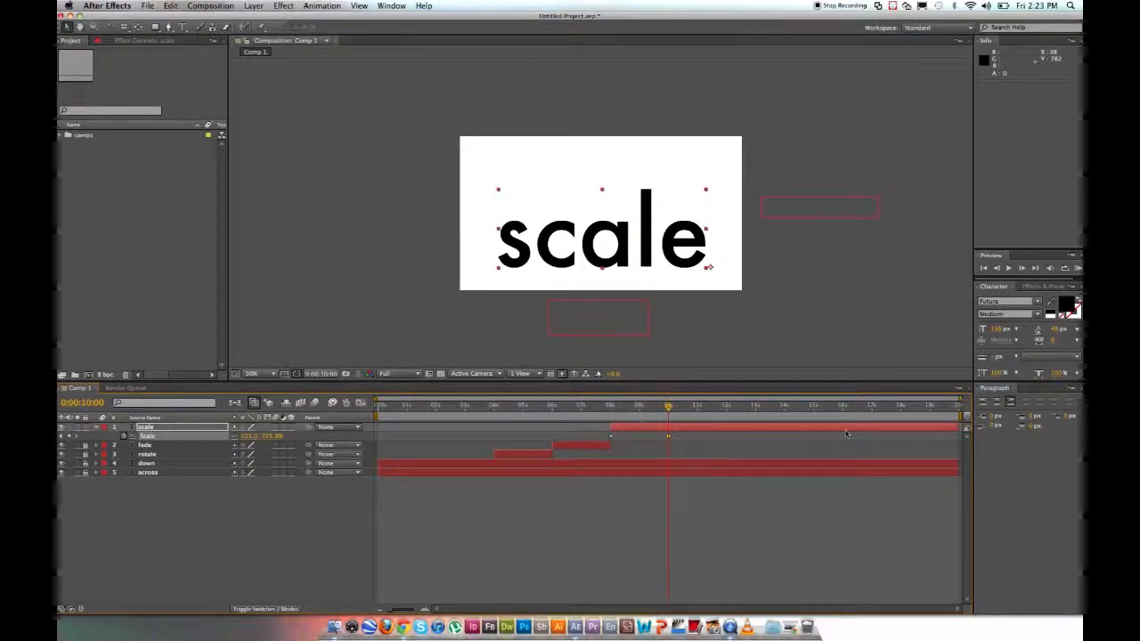
drag(959, 428, 690, 428)
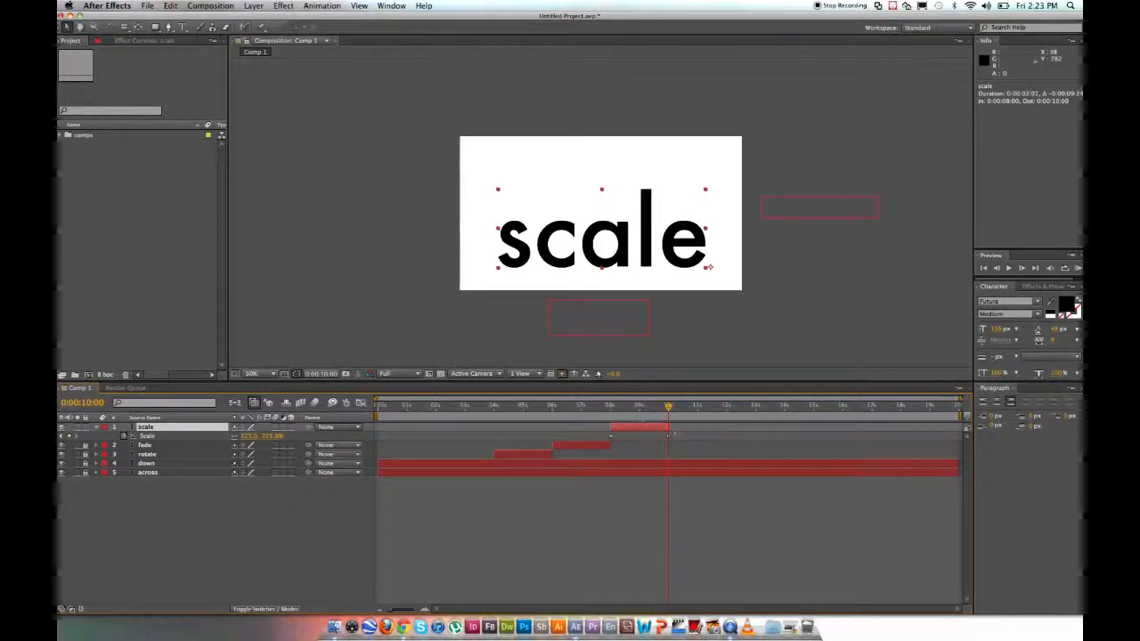
drag(390, 609, 411, 609)
key(alt+bracketright)
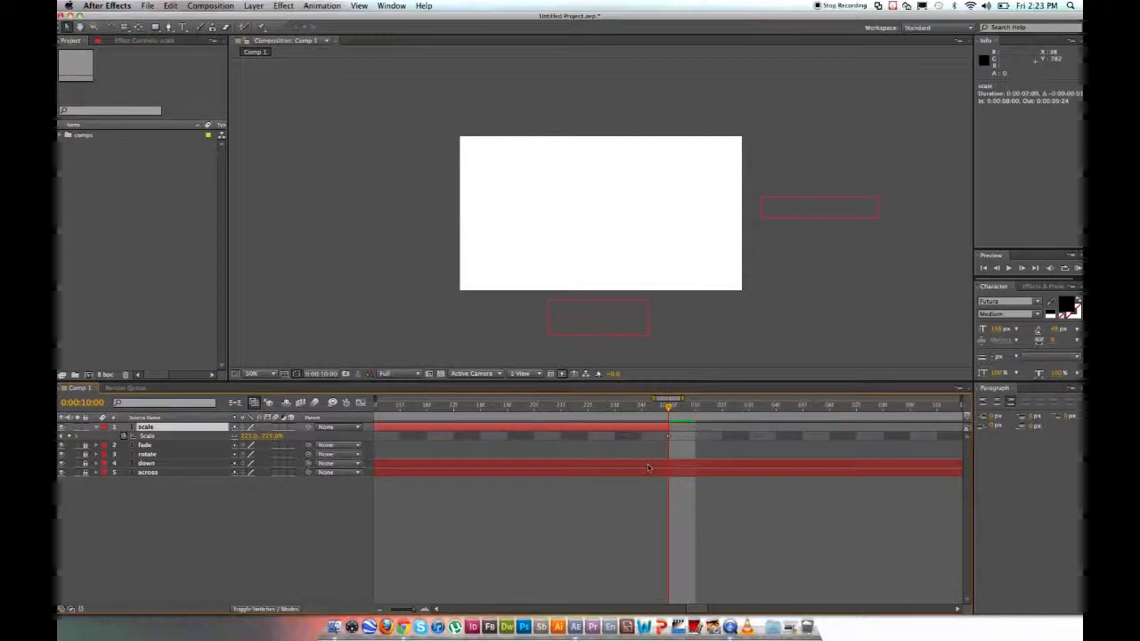
drag(414, 610, 391, 609)
Scrub through the scale animation, return to 0:00:10:00 and set the end of the work area to that time.
drag(670, 407, 647, 442)
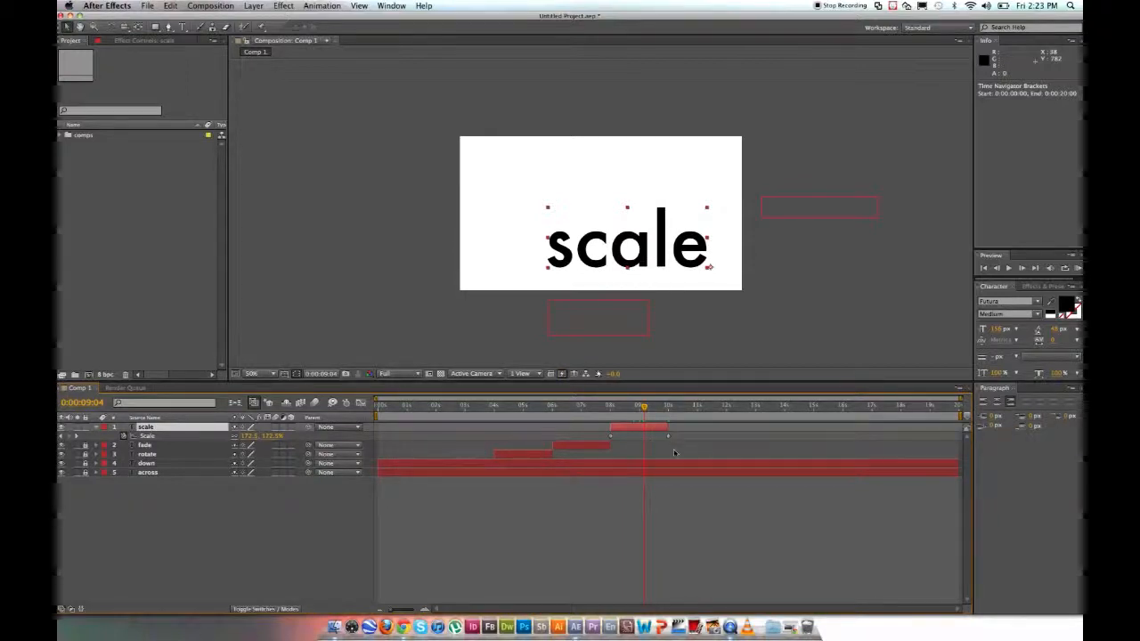
click(647, 408)
drag(647, 408, 827, 411)
drag(908, 426, 698, 444)
key(j)
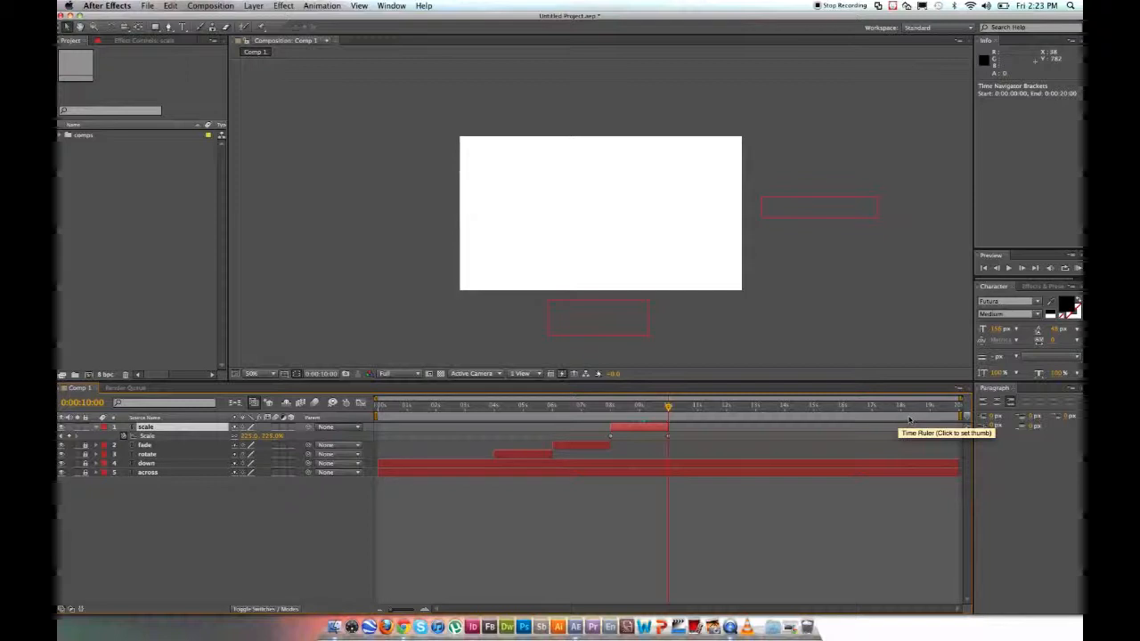
drag(965, 416, 669, 416)
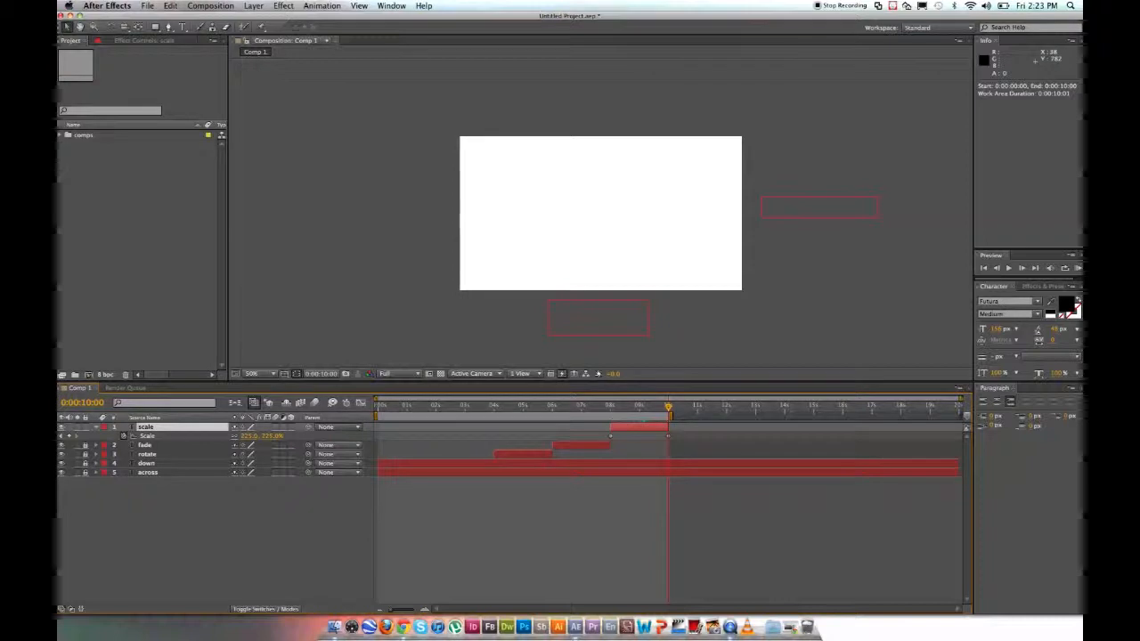
Add Comp 1 to the render queue and set its output module to H.264.
click(227, 6)
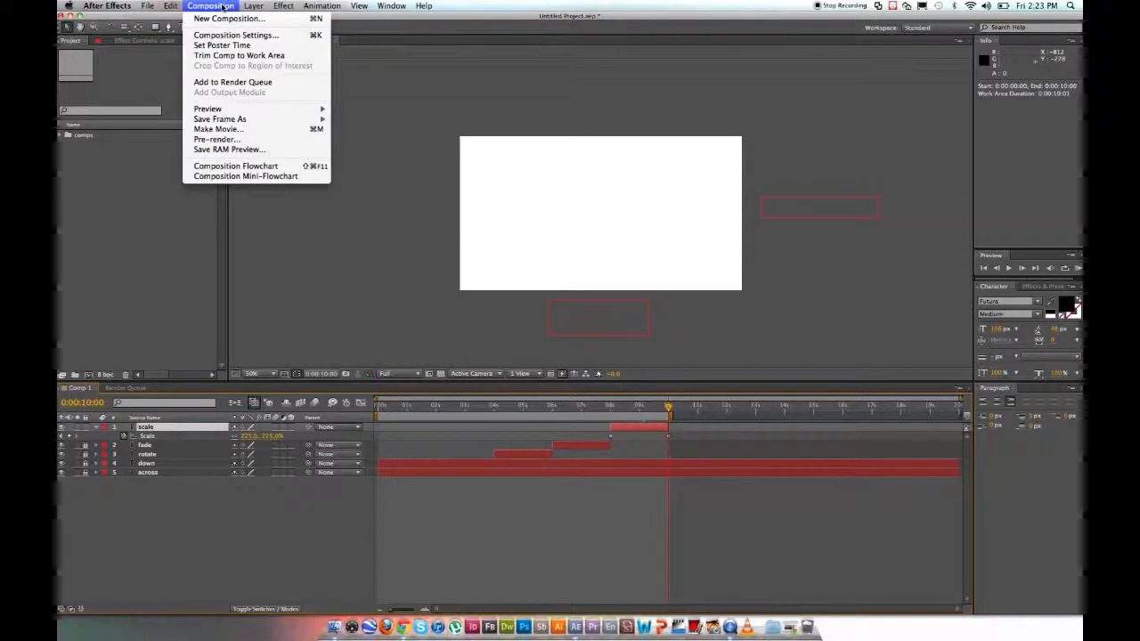
click(234, 82)
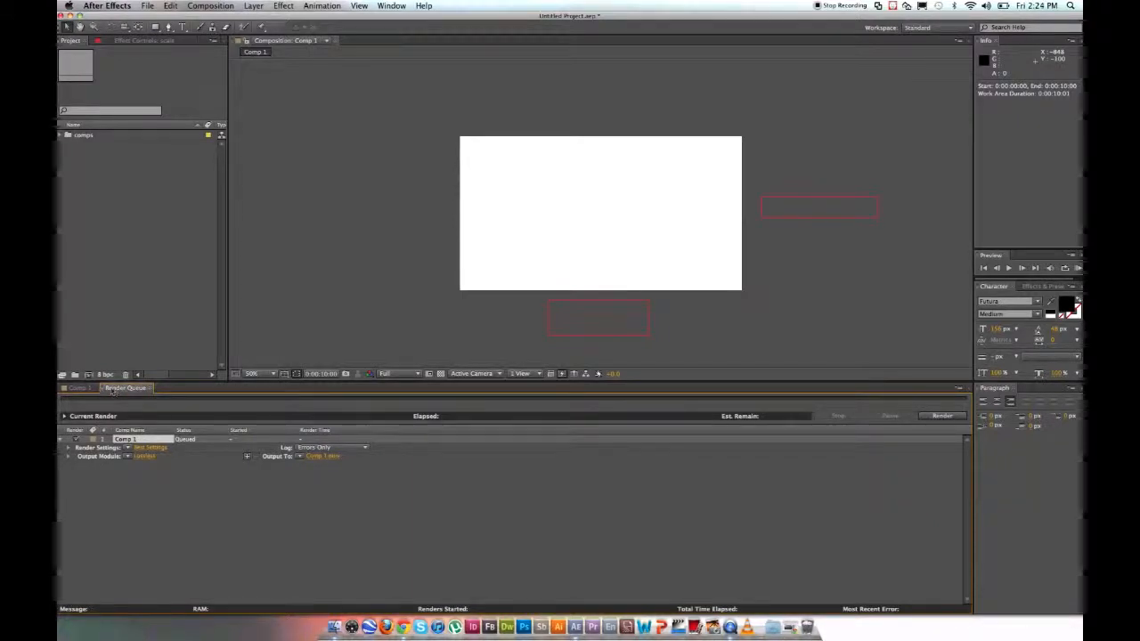
click(77, 388)
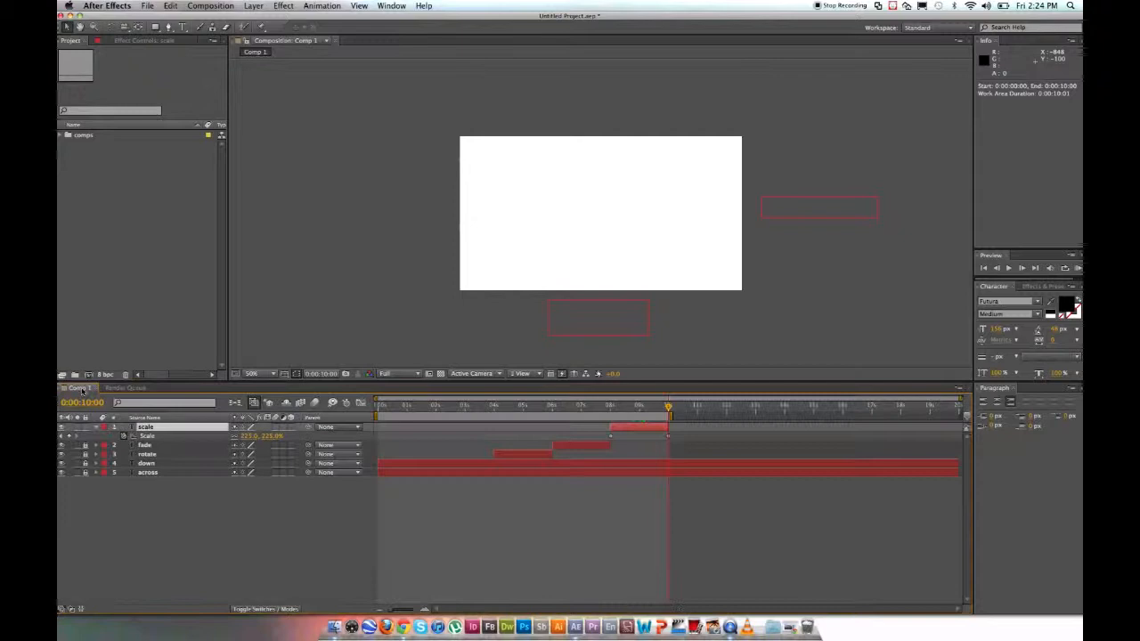
click(117, 389)
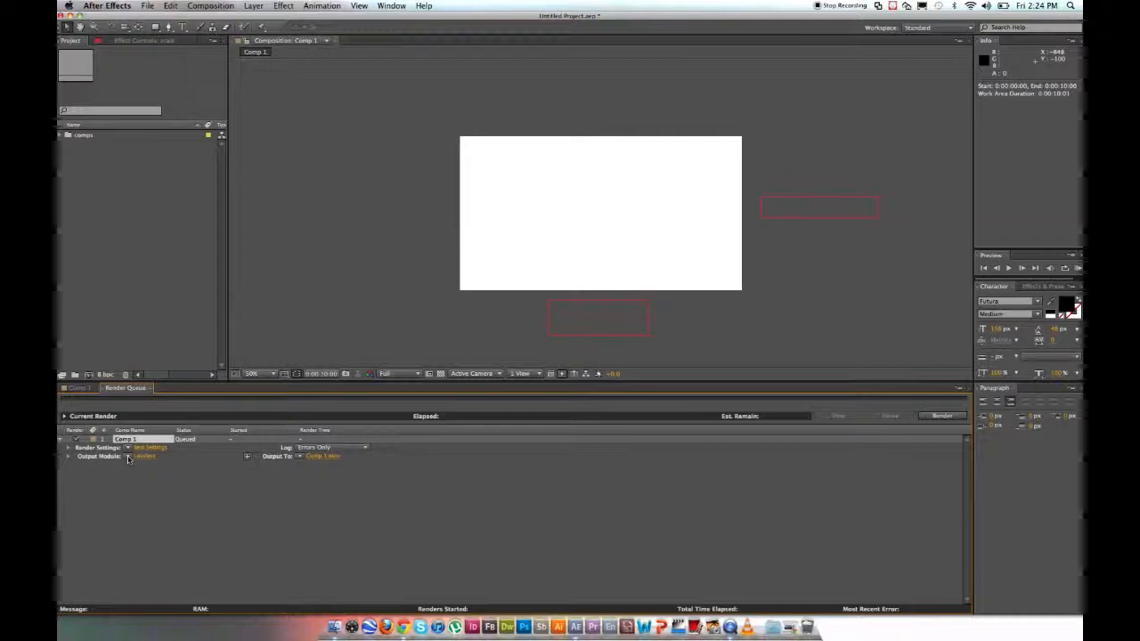
click(128, 456)
click(140, 485)
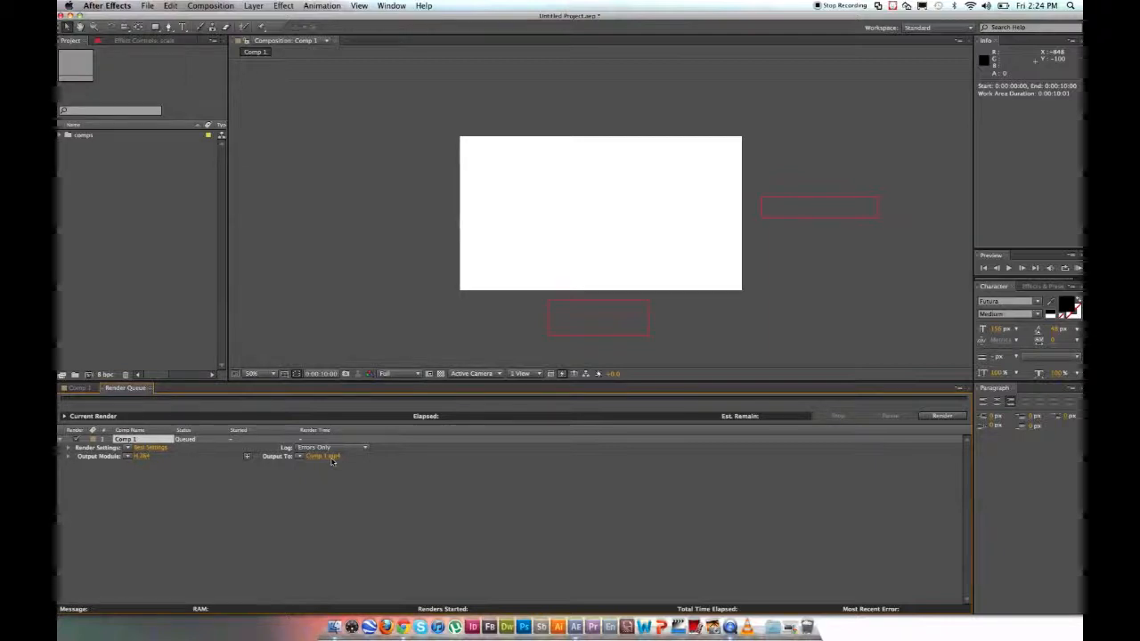
Set the output movie to "AE basics tutorial" on the Desktop in H.264 (*.mp4) format and start the render.
click(331, 457)
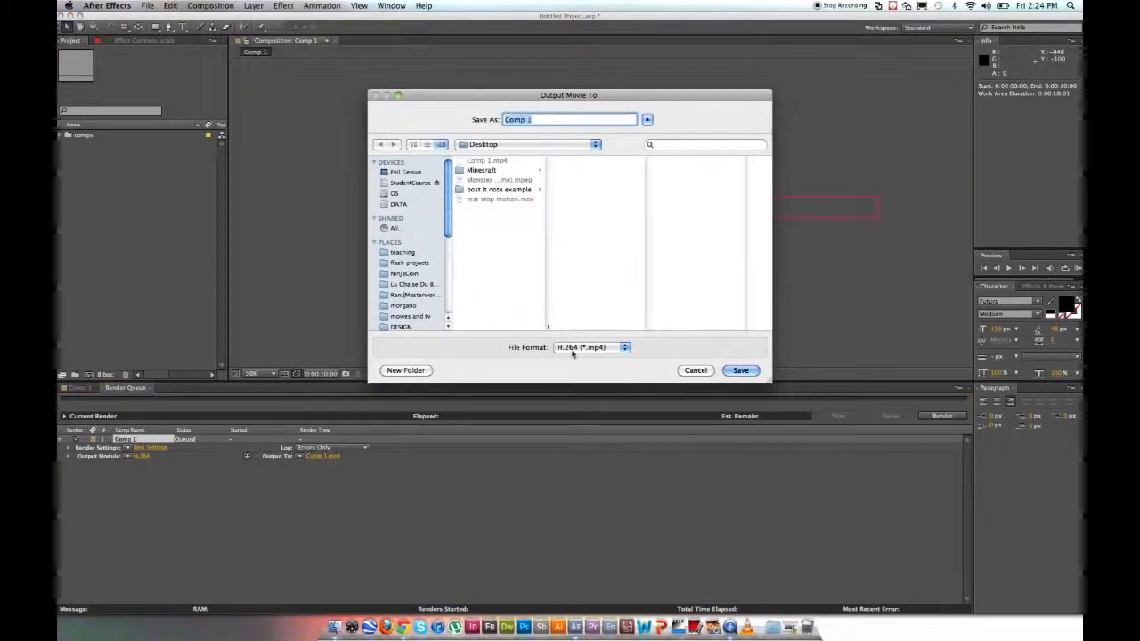
drag(449, 222, 450, 300)
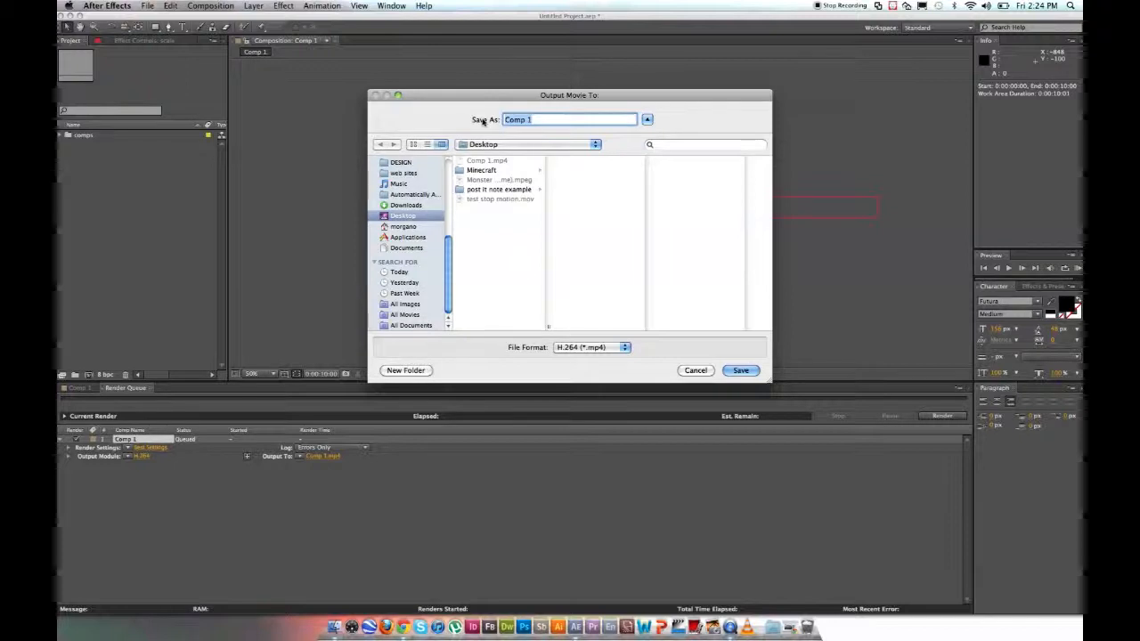
text(AE)
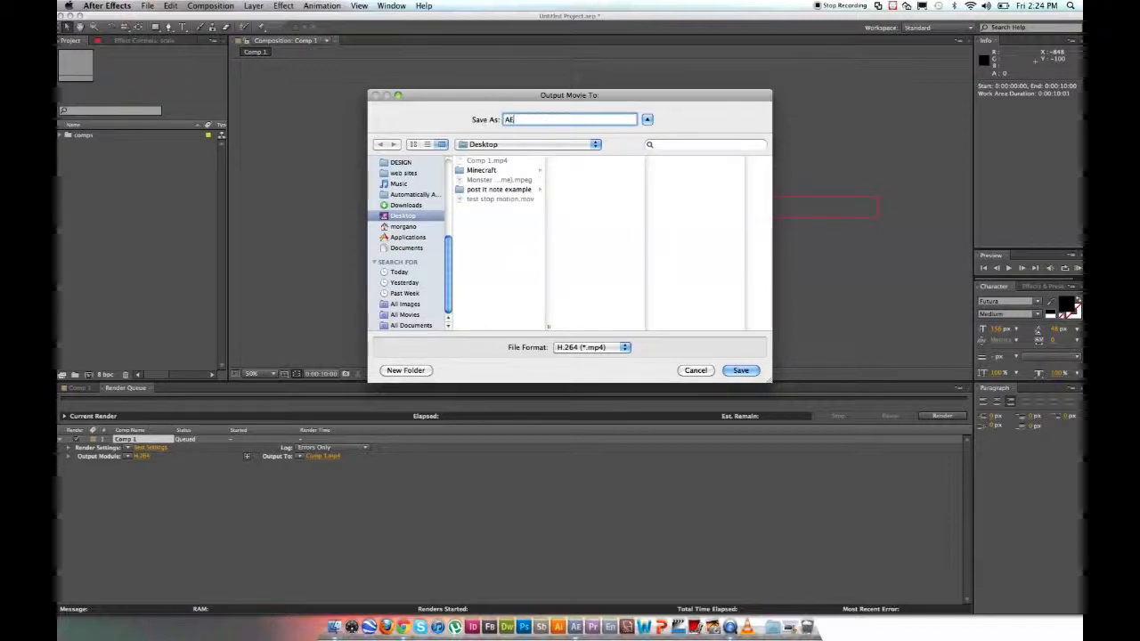
text( basics tutorial)
key(BackSpace)
key(BackSpace)
text(al)
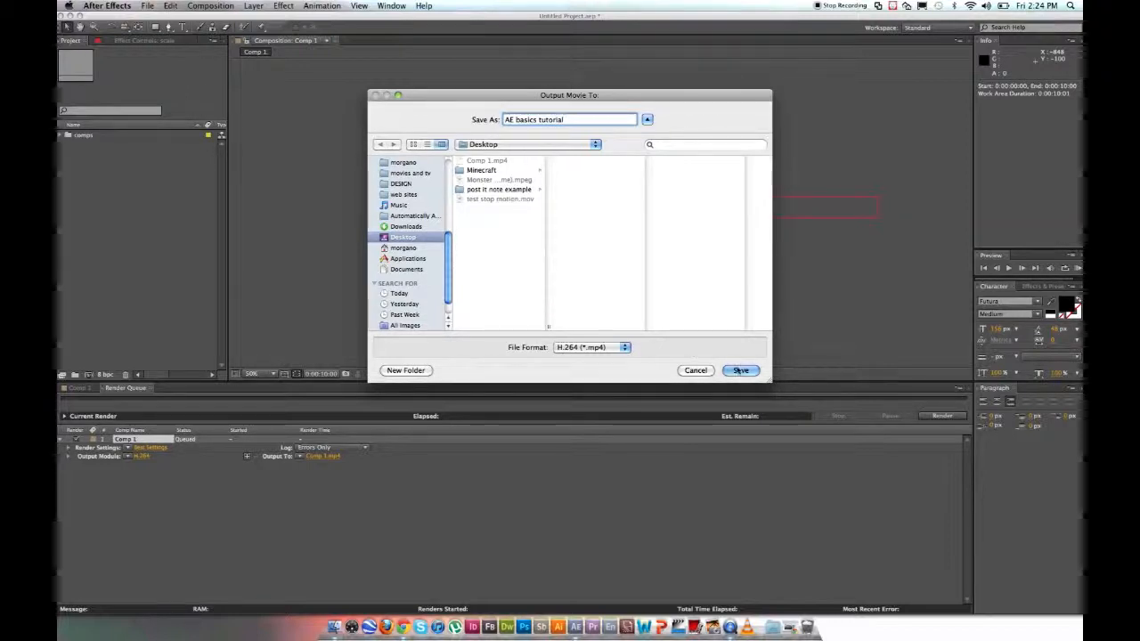
click(740, 369)
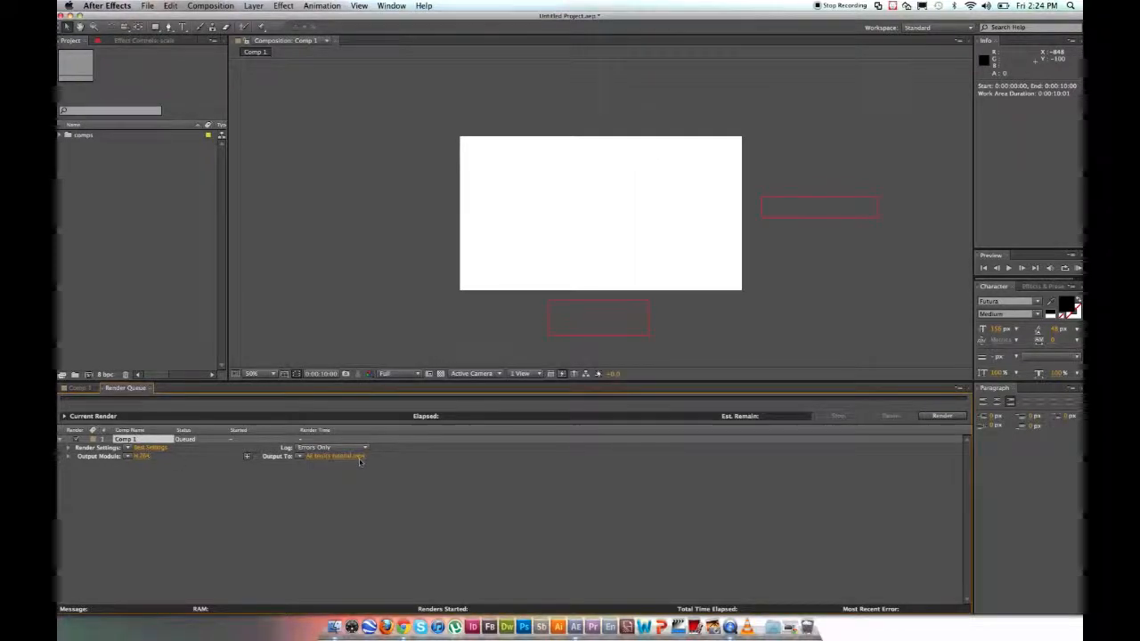
click(941, 416)
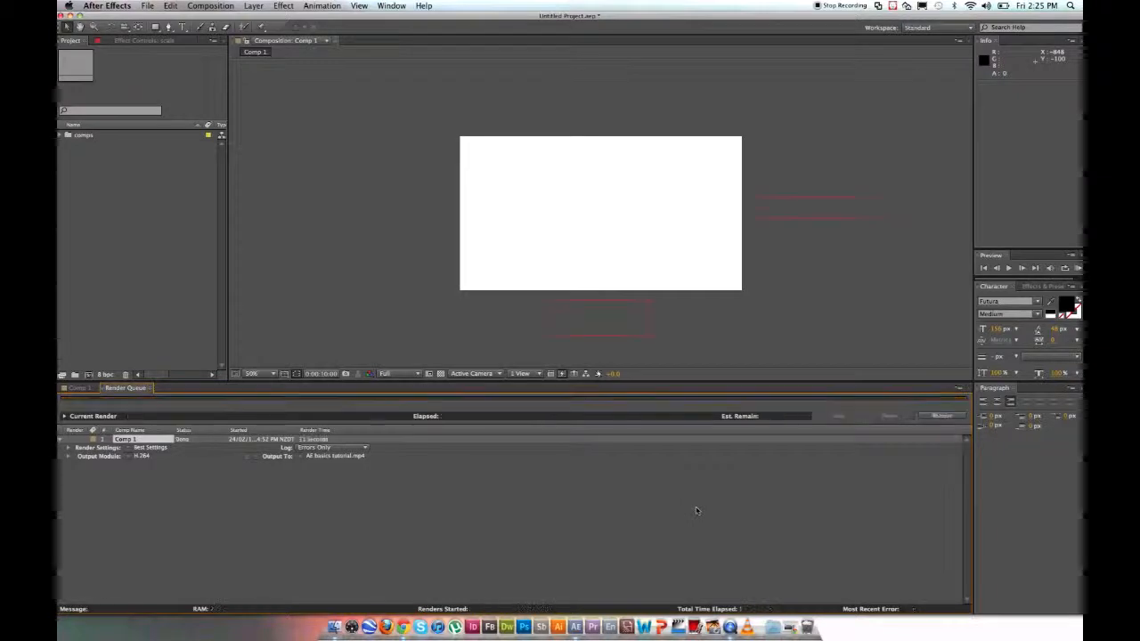
Play the rendered "AE basics tutorial.mp4" from the desktop in a quick preview, close it and return to After Effects.
key(F11)
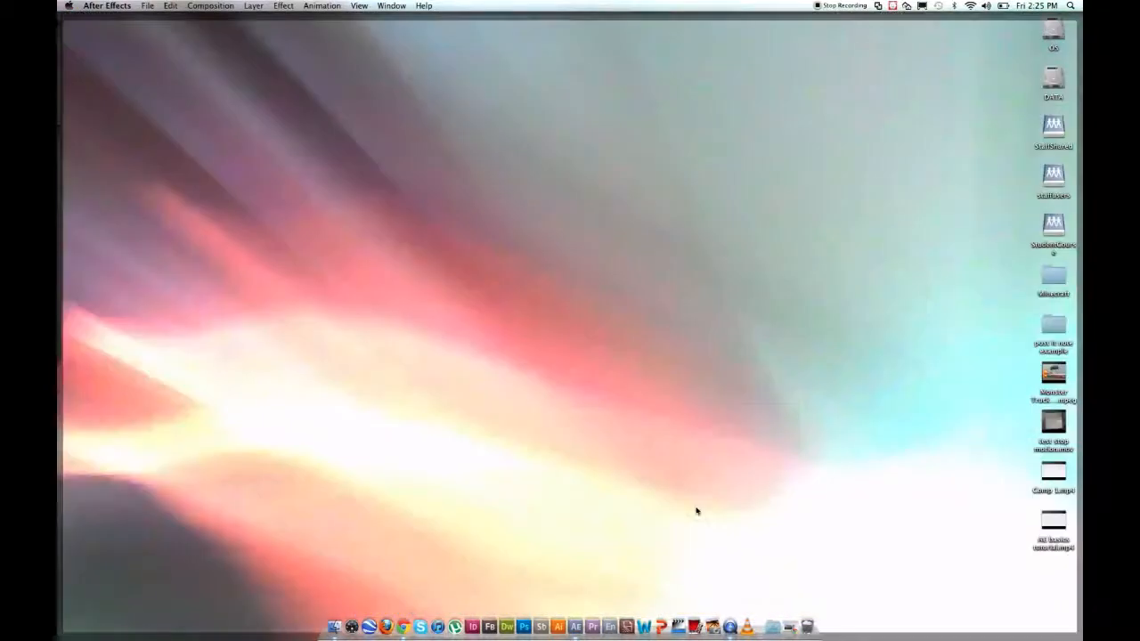
click(1050, 525)
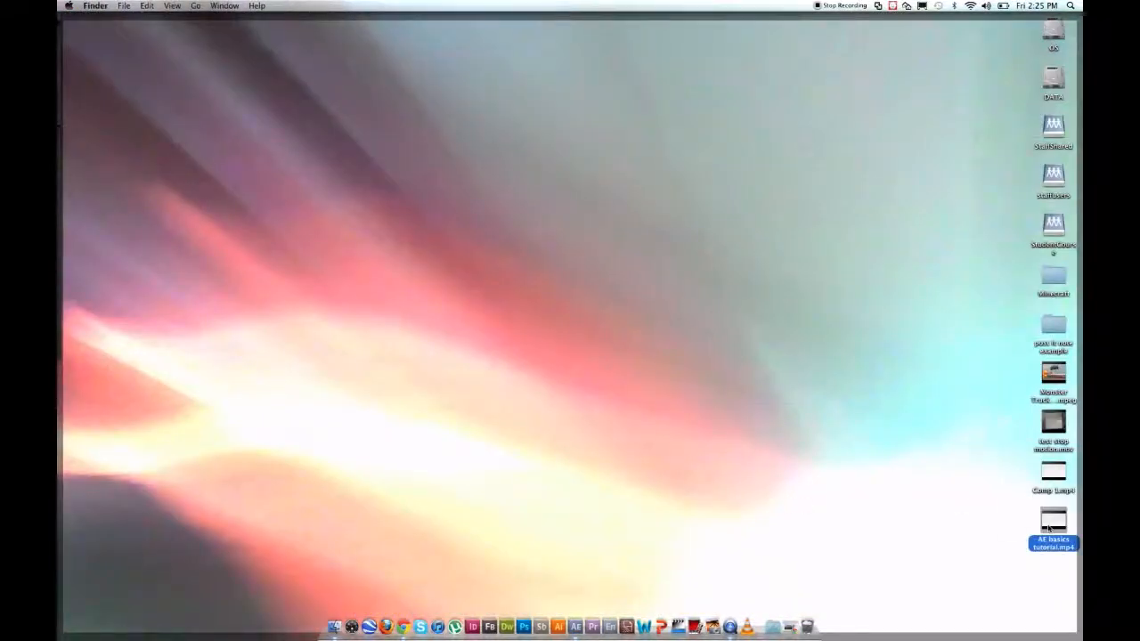
key(space)
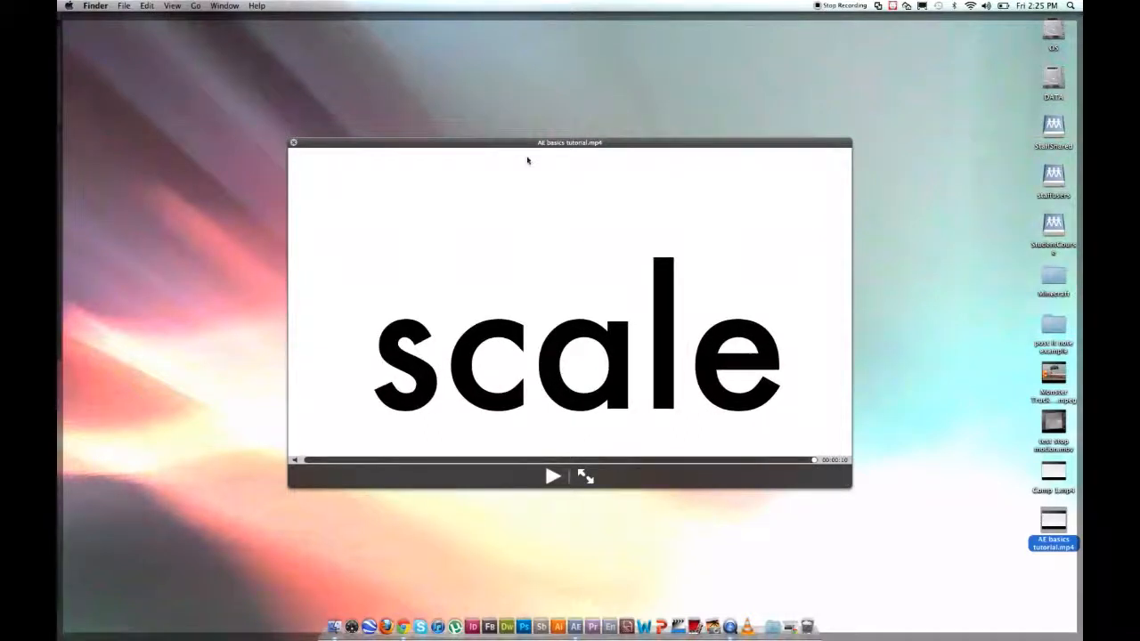
click(293, 144)
key(F11)
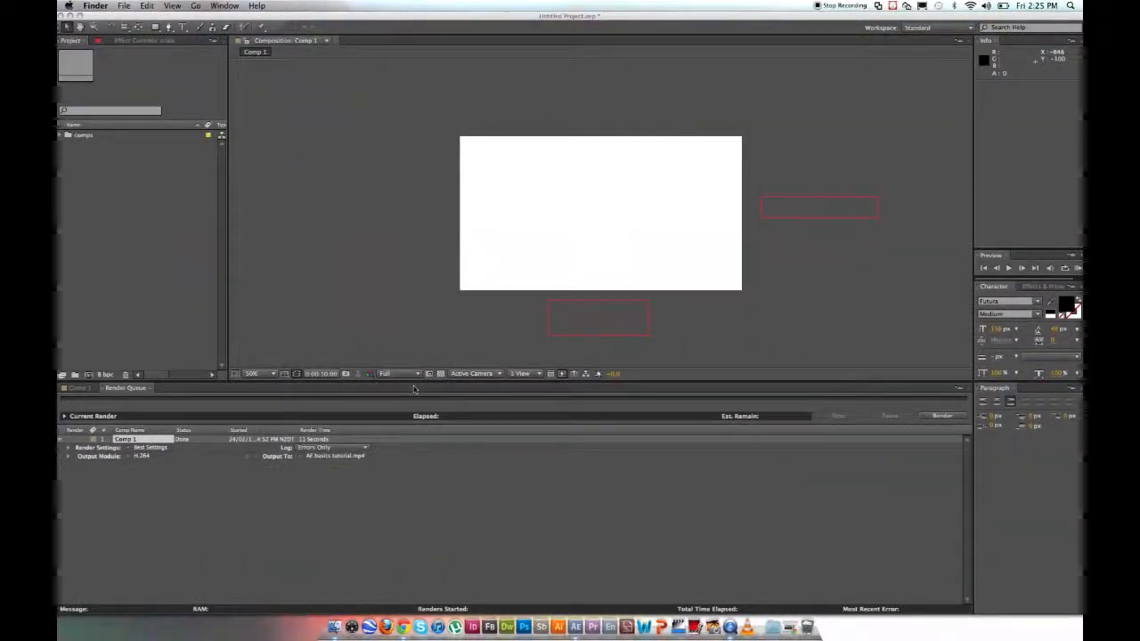
In the Comp 1 timeline, collapse the scale layer and enable the motion blur switch on all five layers.
click(68, 397)
click(79, 387)
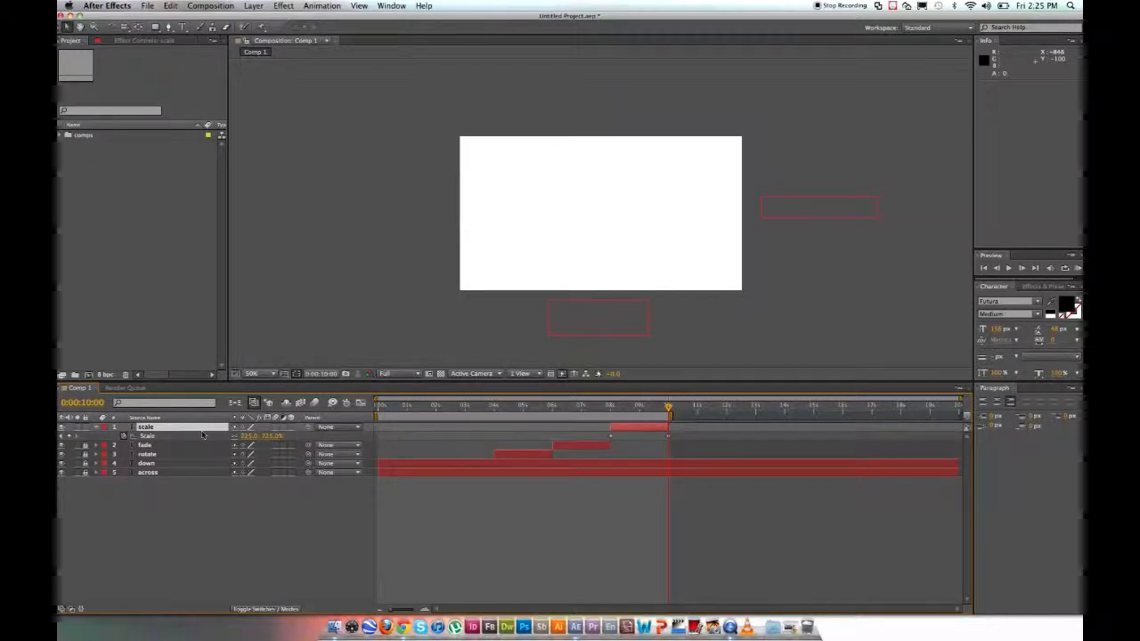
key(s)
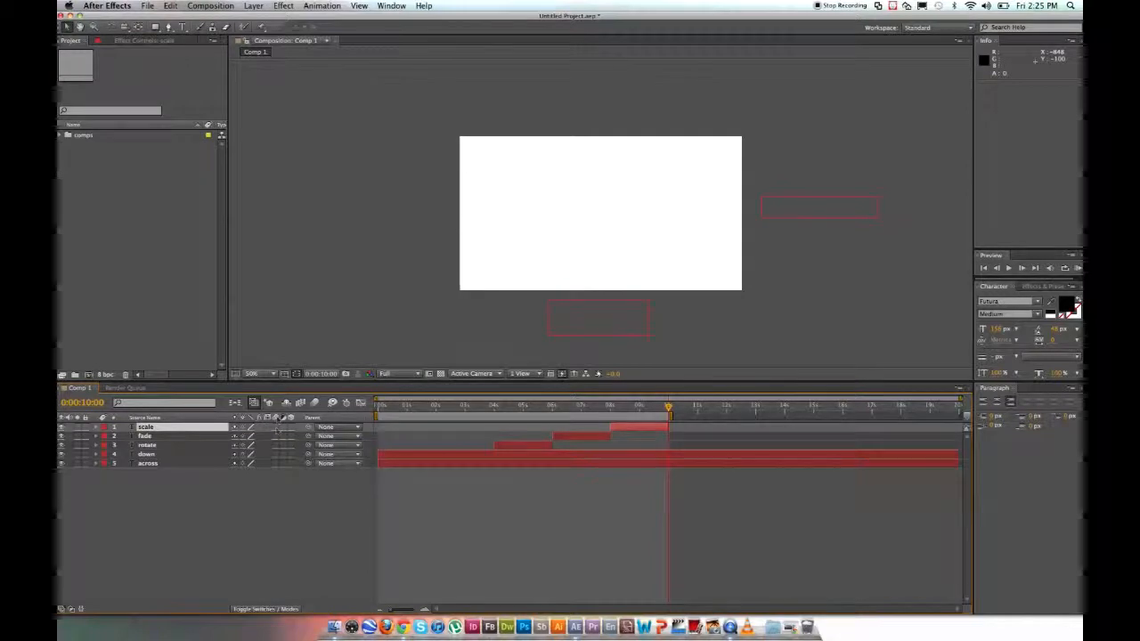
drag(275, 426, 277, 467)
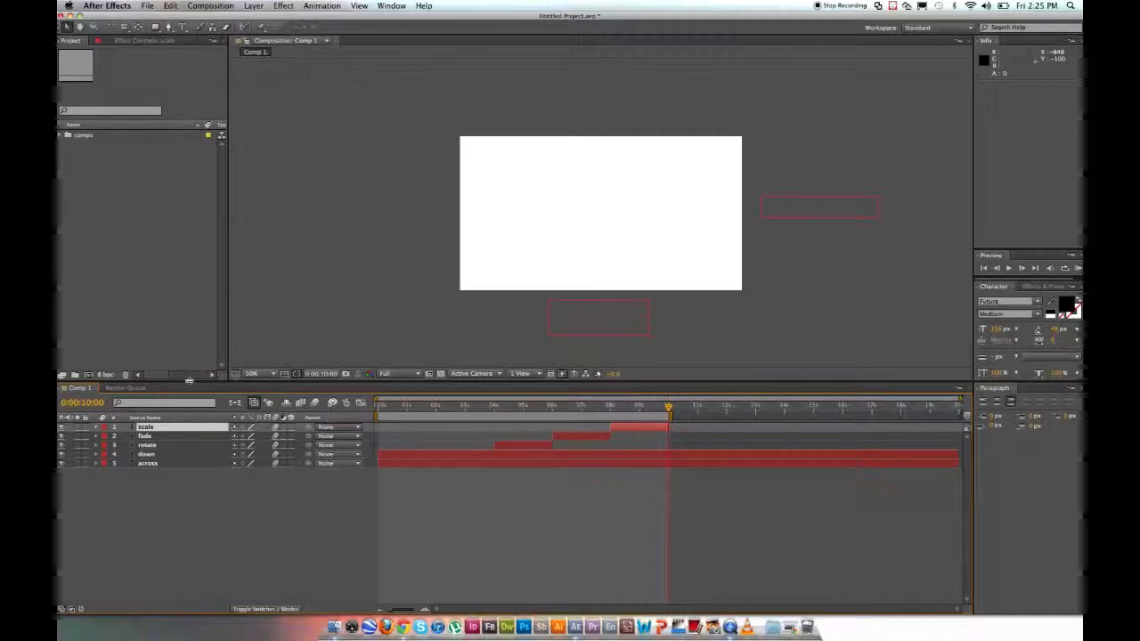
Add Comp 1 to the render queue again and set the new item's output module to H.264.
click(201, 7)
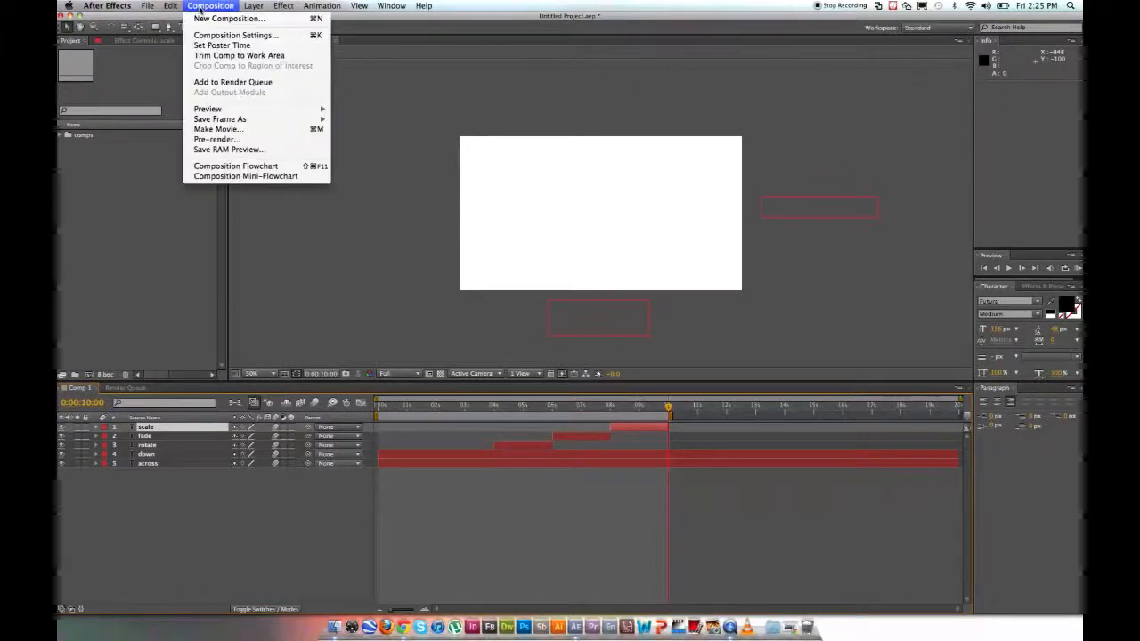
click(216, 79)
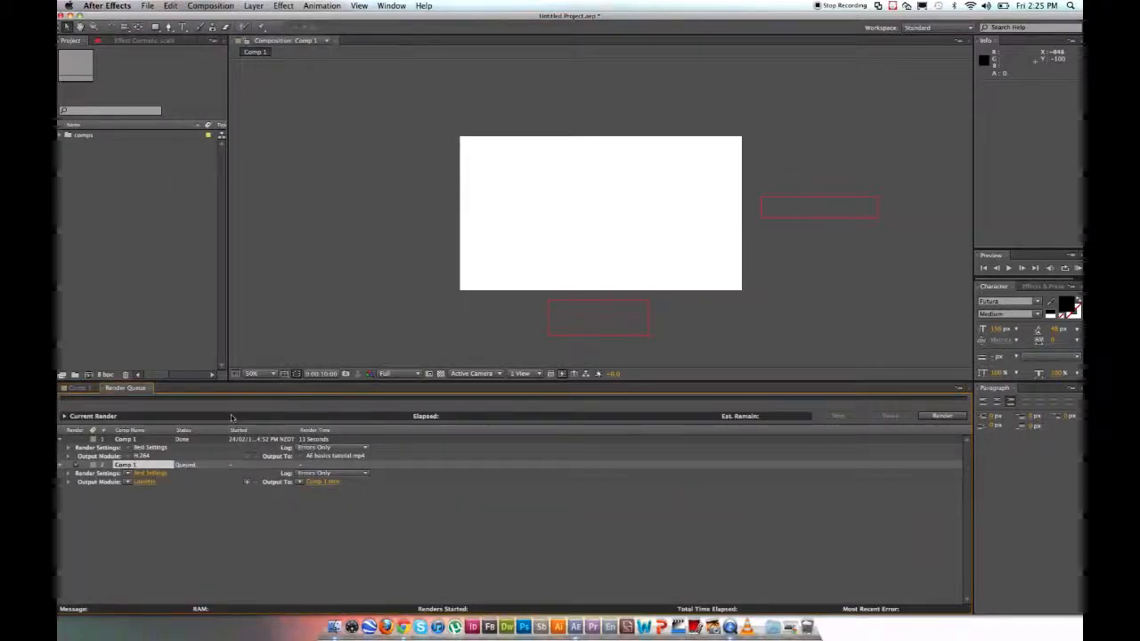
click(131, 483)
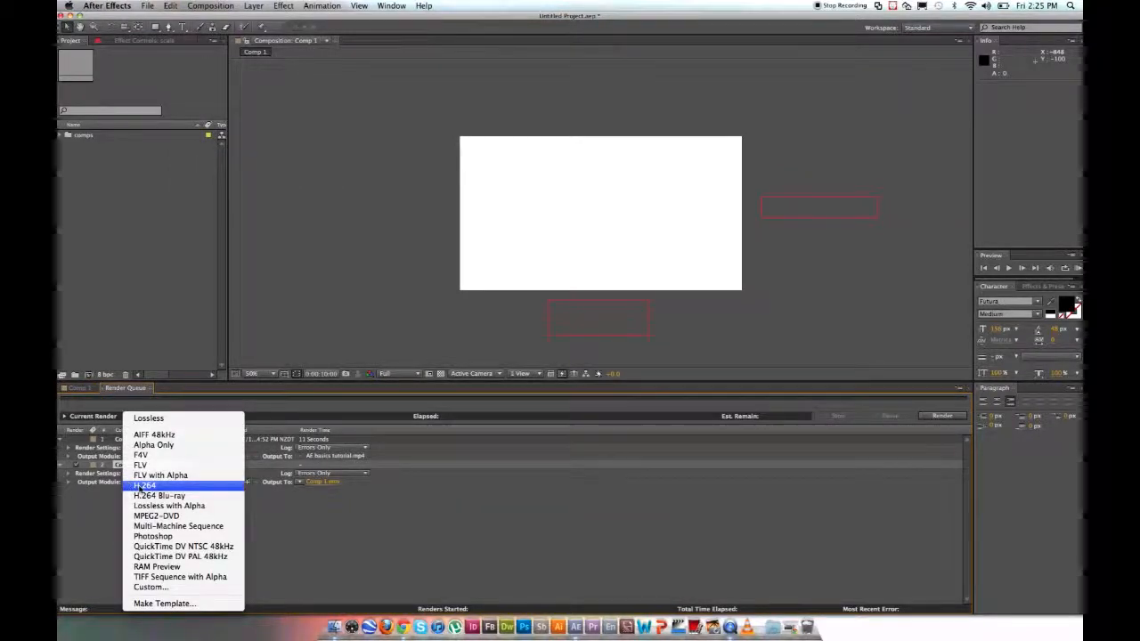
click(196, 479)
Name the new output movie "AE basics tutorial MB" on the Desktop in H.264 (*.mp4) format and start the render.
click(333, 485)
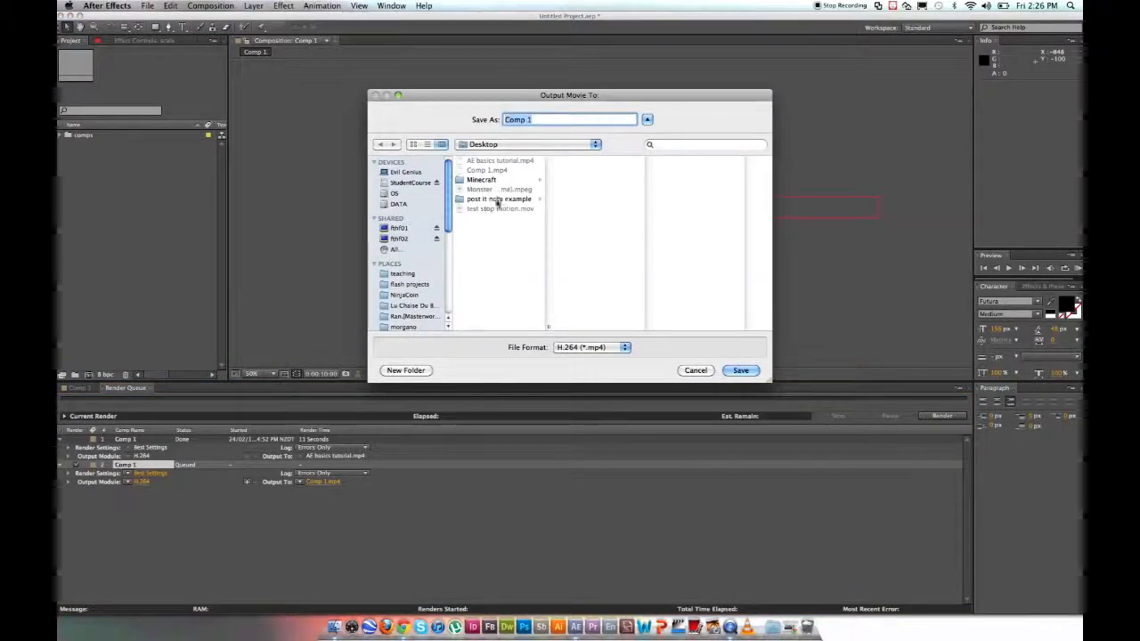
click(495, 161)
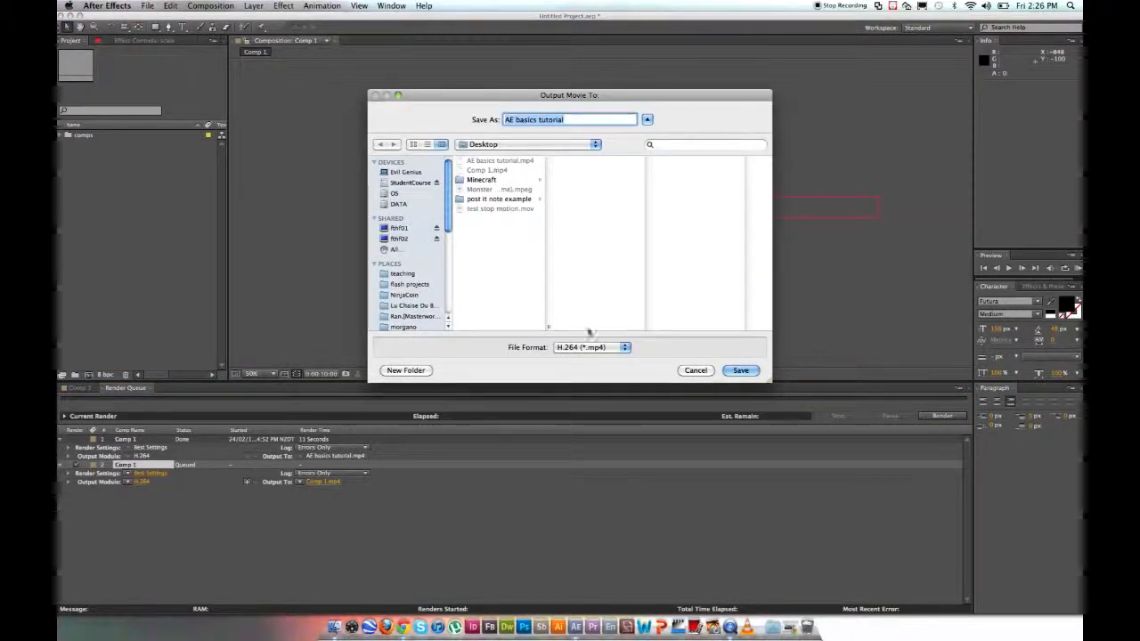
click(561, 119)
text(M8)
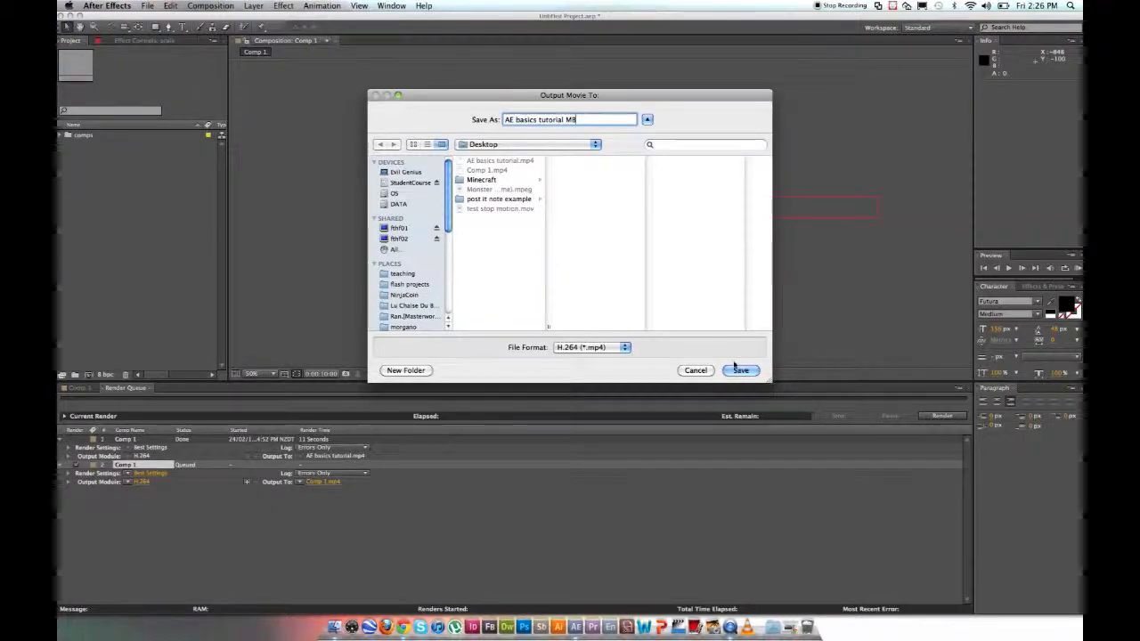
click(740, 371)
click(941, 416)
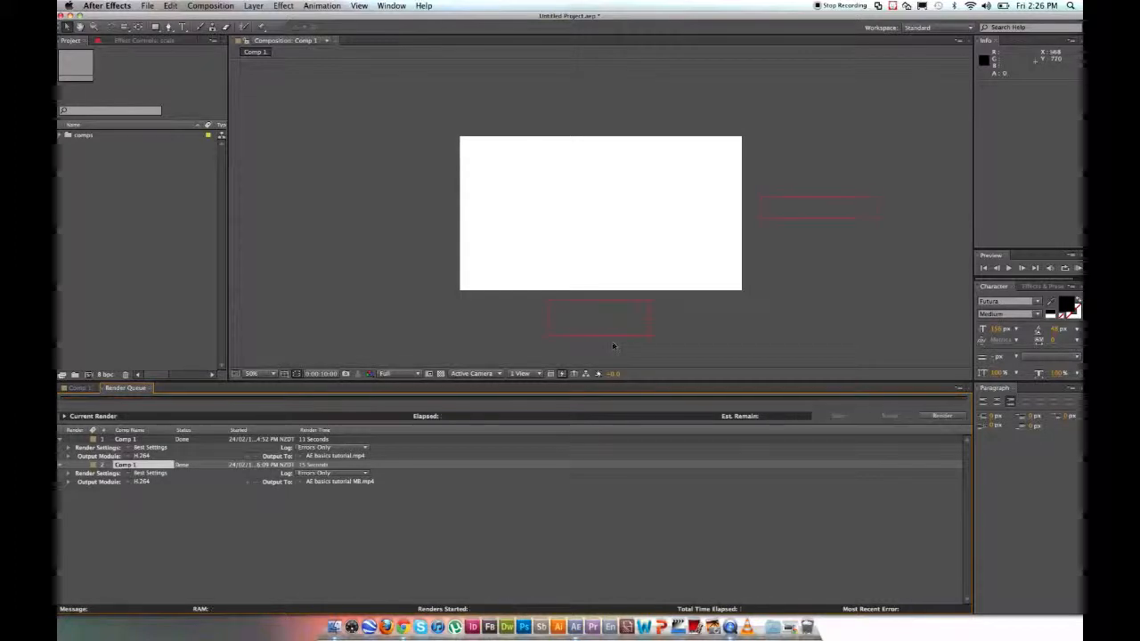
Reveal the desktop and open the newly rendered "AE basics tutorial MB.mp4" in a quick preview.
key(F11)
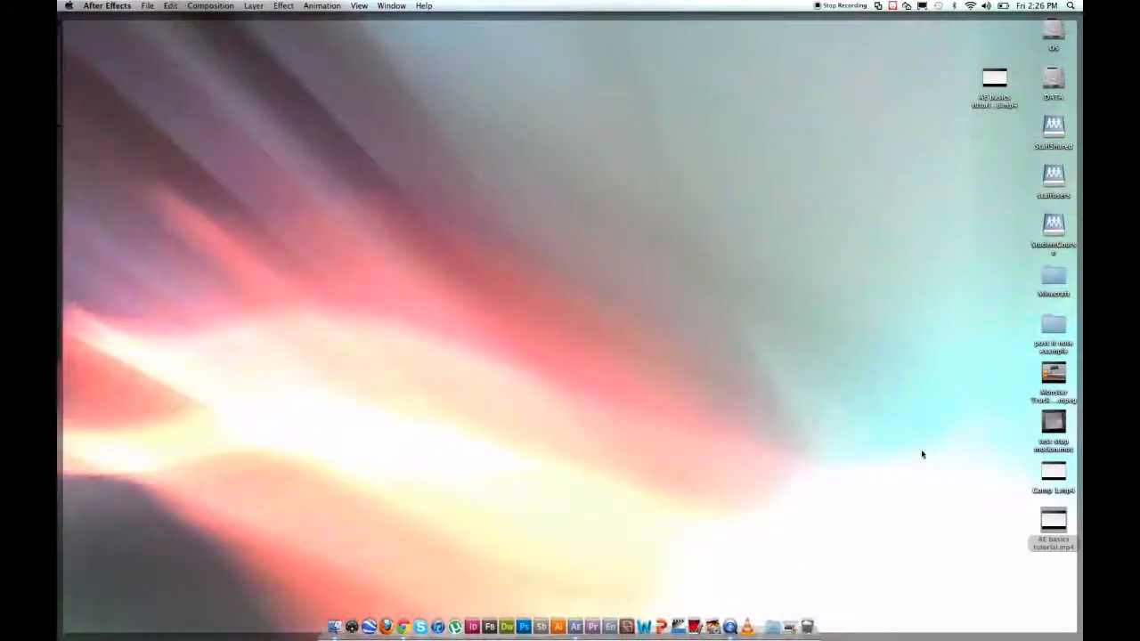
click(1000, 465)
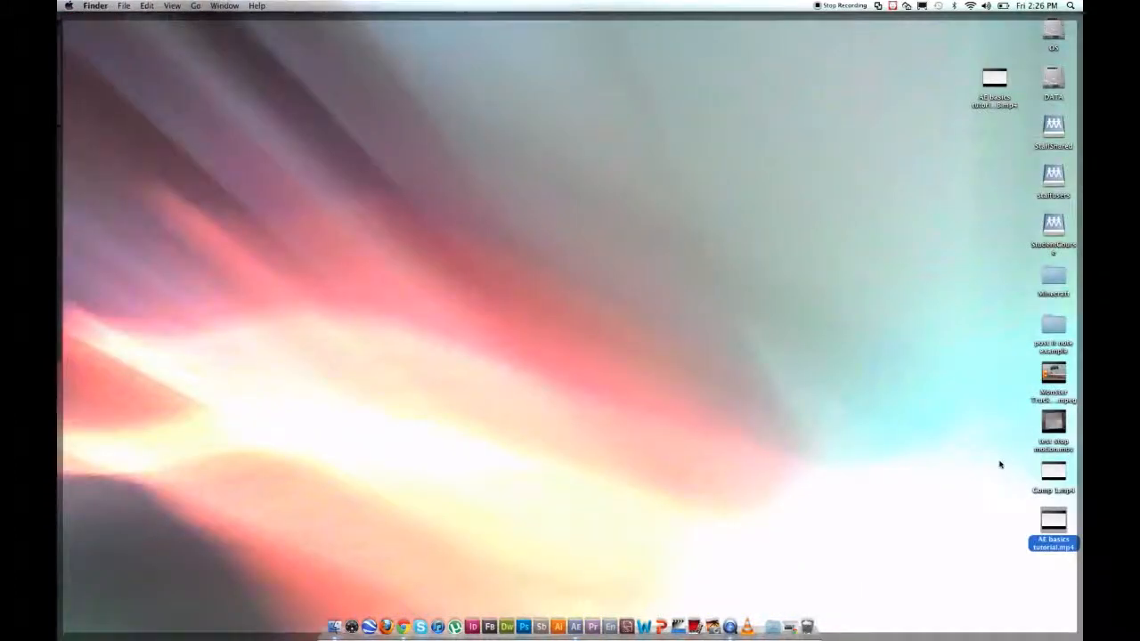
click(995, 83)
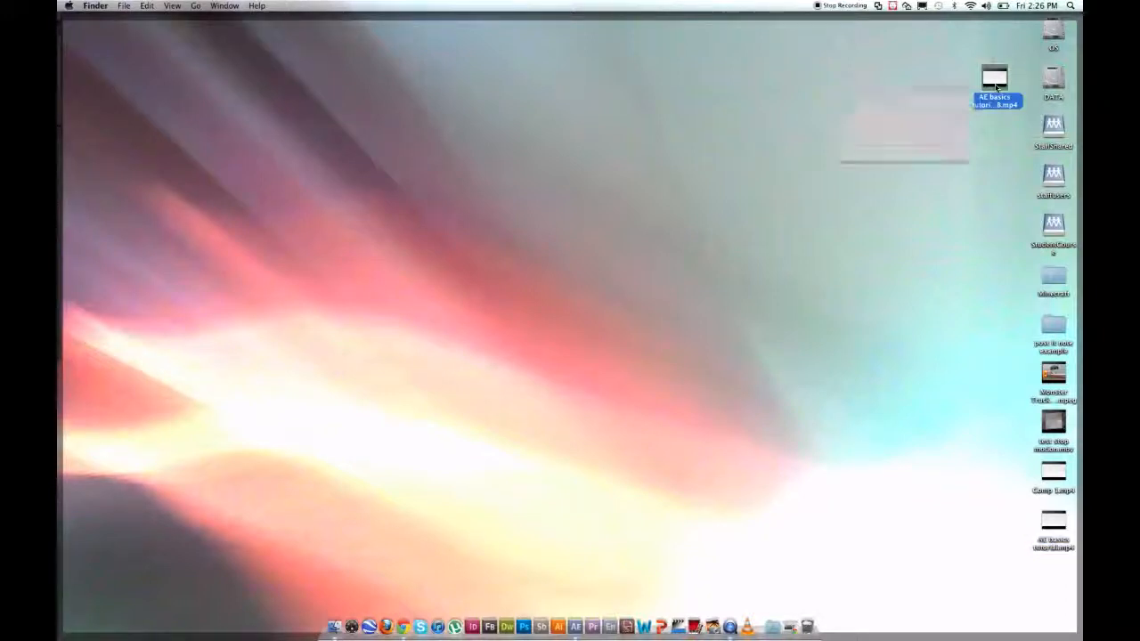